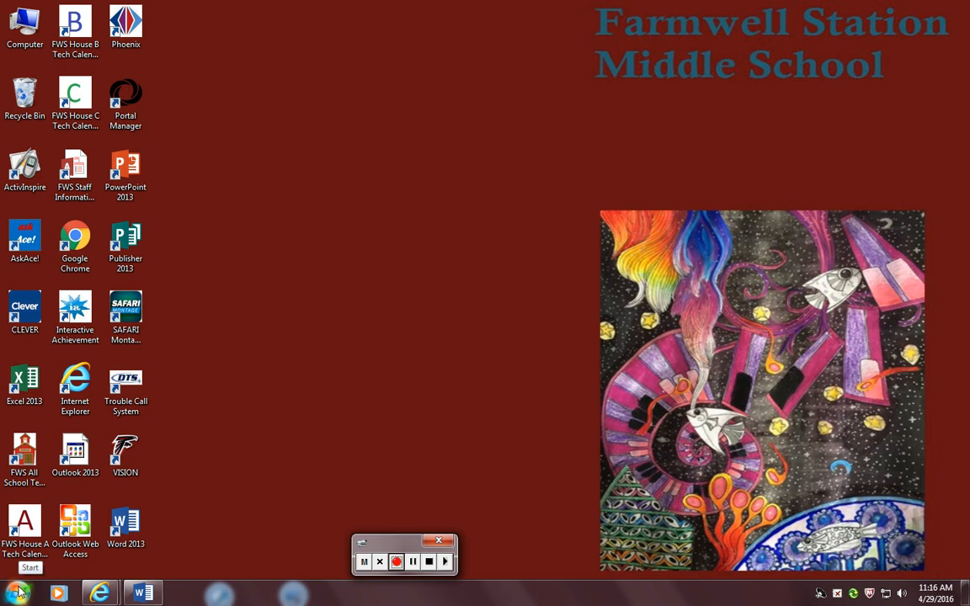
Launch SketchUp from the SketchUp 2015 folder within the CTE programs.
click(18, 593)
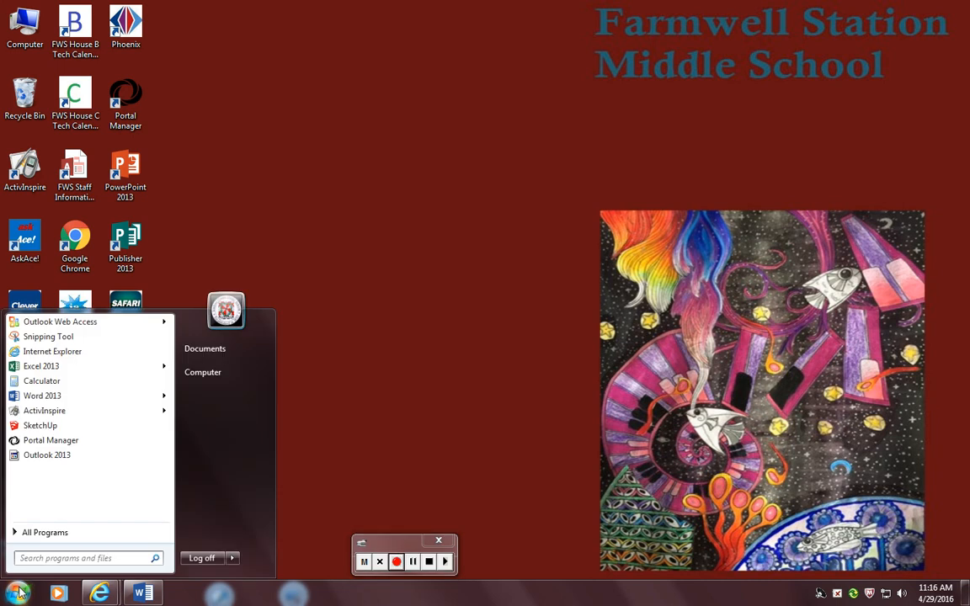
click(26, 534)
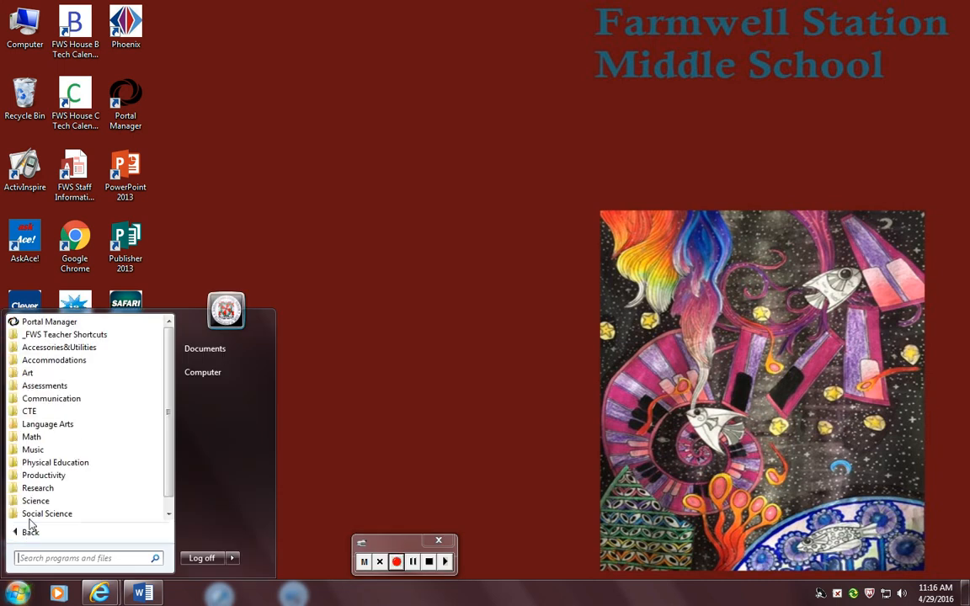
click(42, 412)
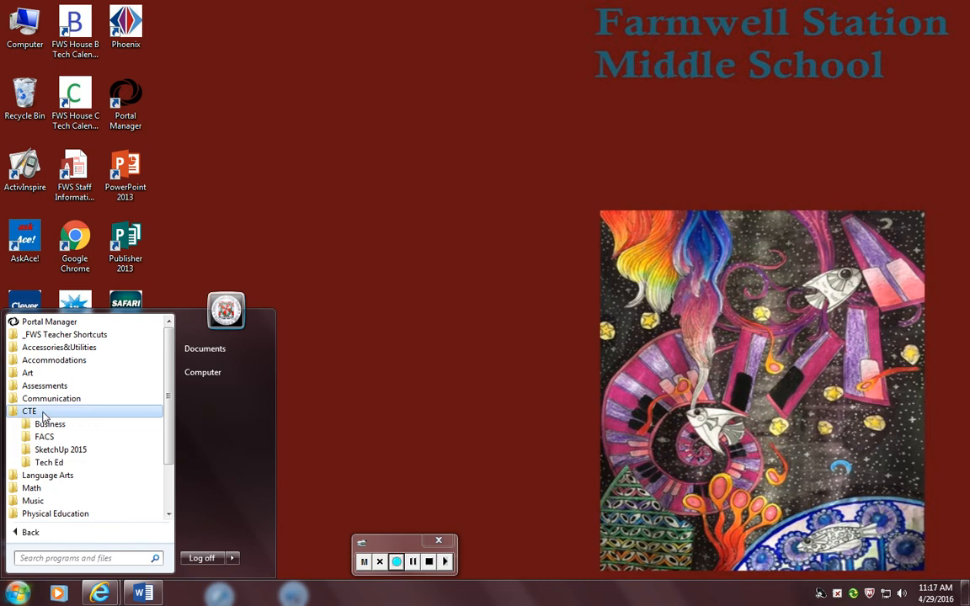
click(72, 451)
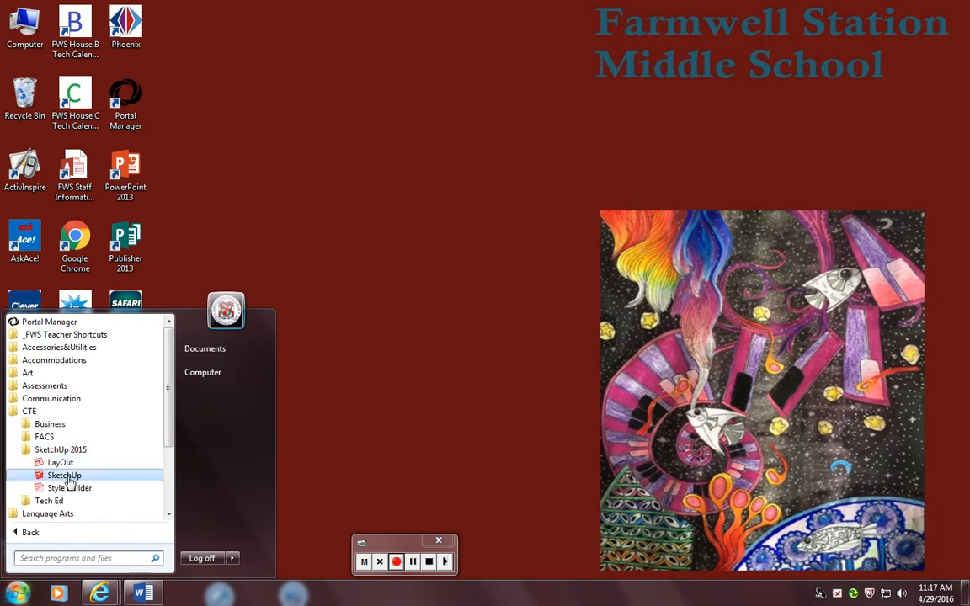
click(66, 477)
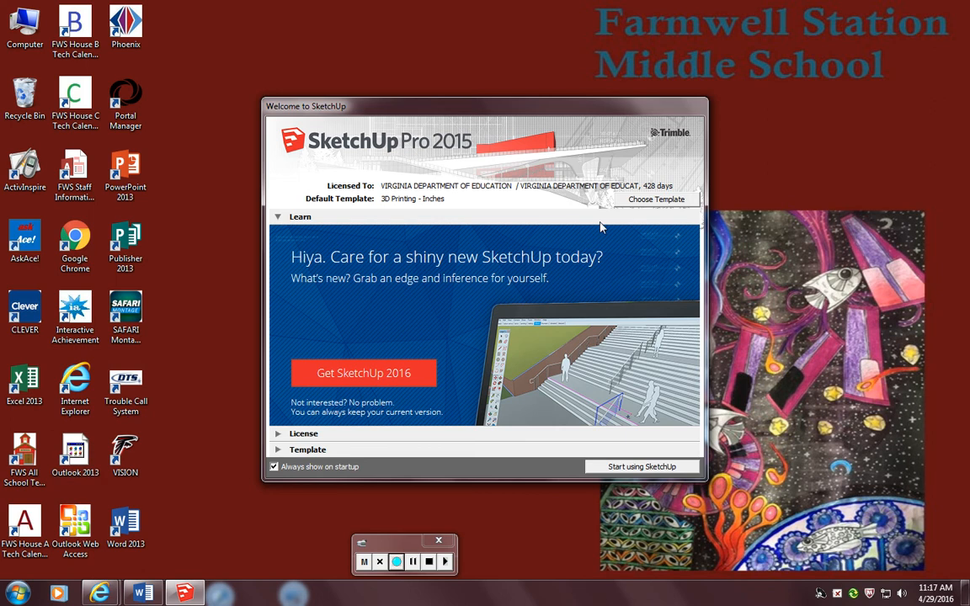
Review the available templates and start a new model with the 3D Printing - Inches template.
click(648, 199)
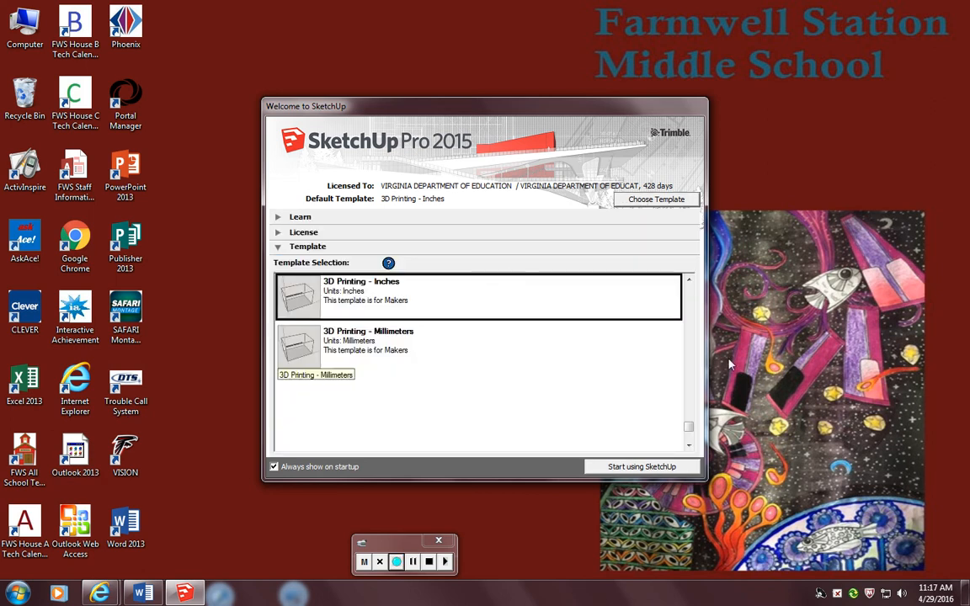
scroll(625, 386, up, 10)
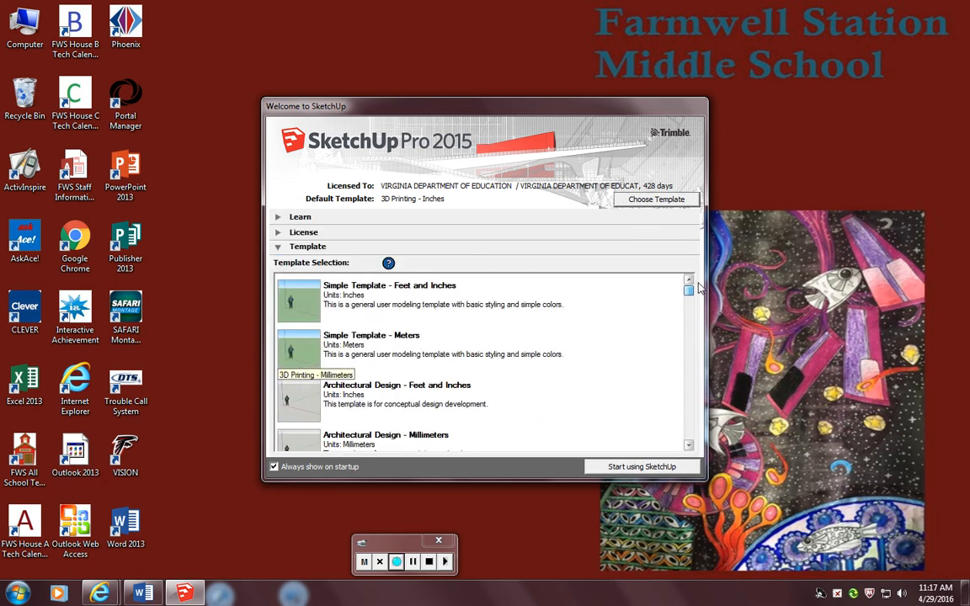
scroll(472, 362, down, 10)
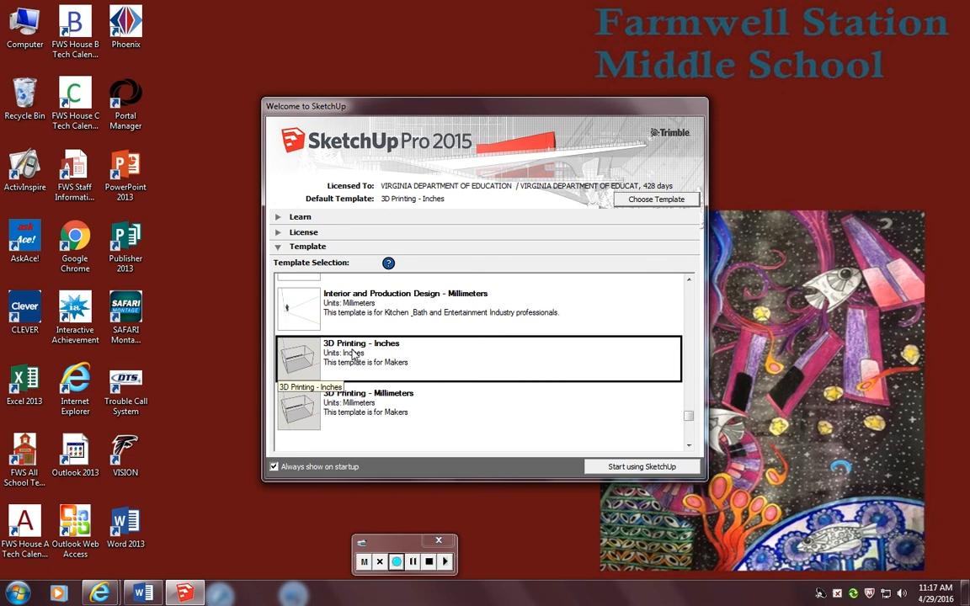
click(619, 467)
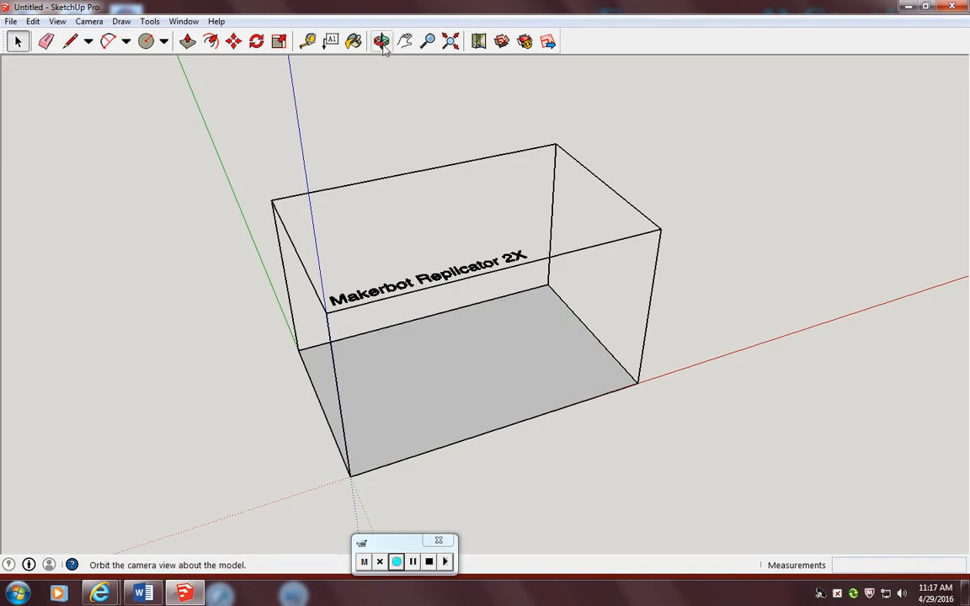
Examine the Makerbot Replicator 2X build volume from the front and closer up, using Orbit and Pan.
click(382, 42)
drag(487, 375, 322, 379)
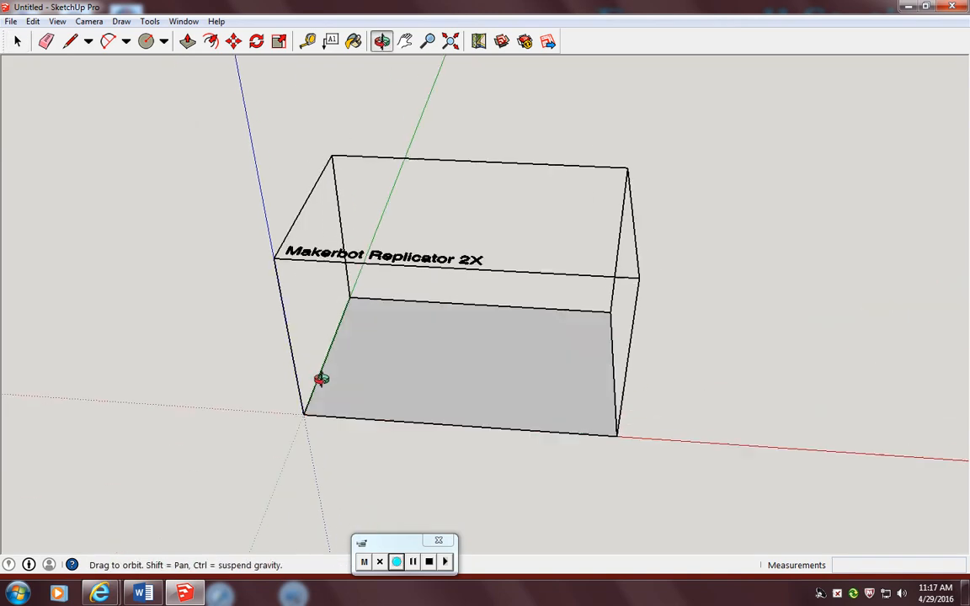
scroll(451, 364, up, 5)
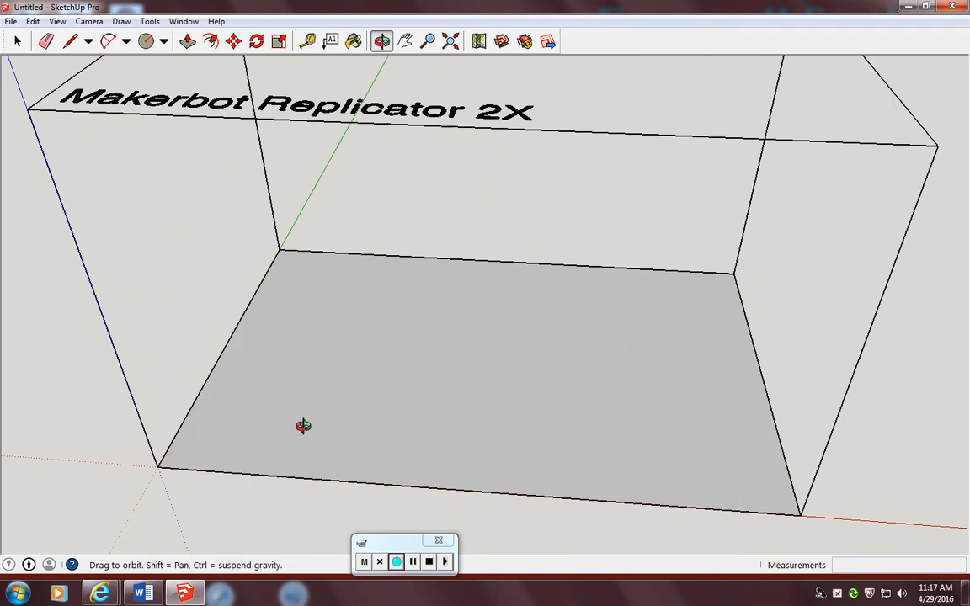
mouse_move(304, 426)
mouse_down()
mouse_move(325, 420)
mouse_move(310, 418)
mouse_up()
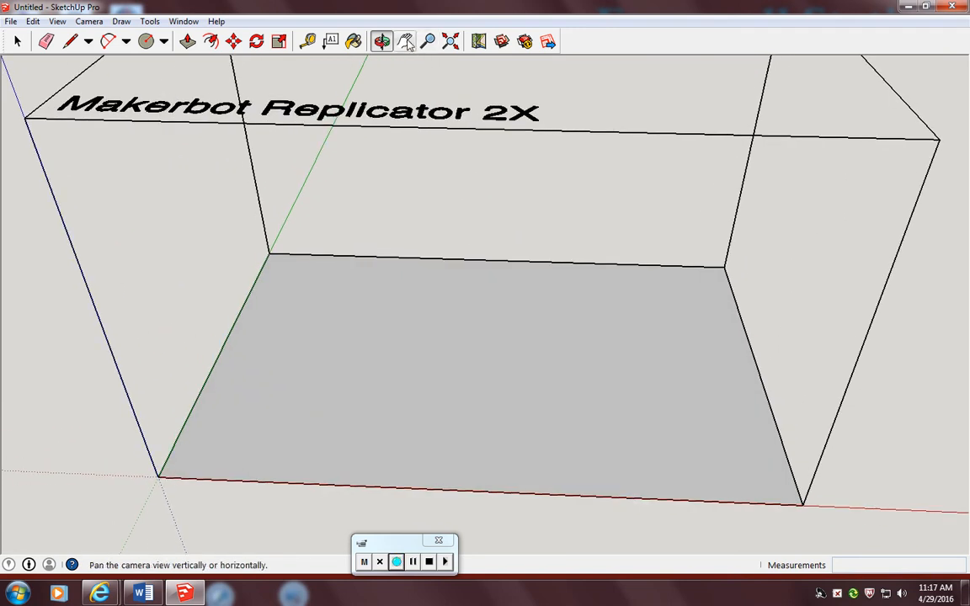
click(407, 42)
drag(371, 312, 388, 301)
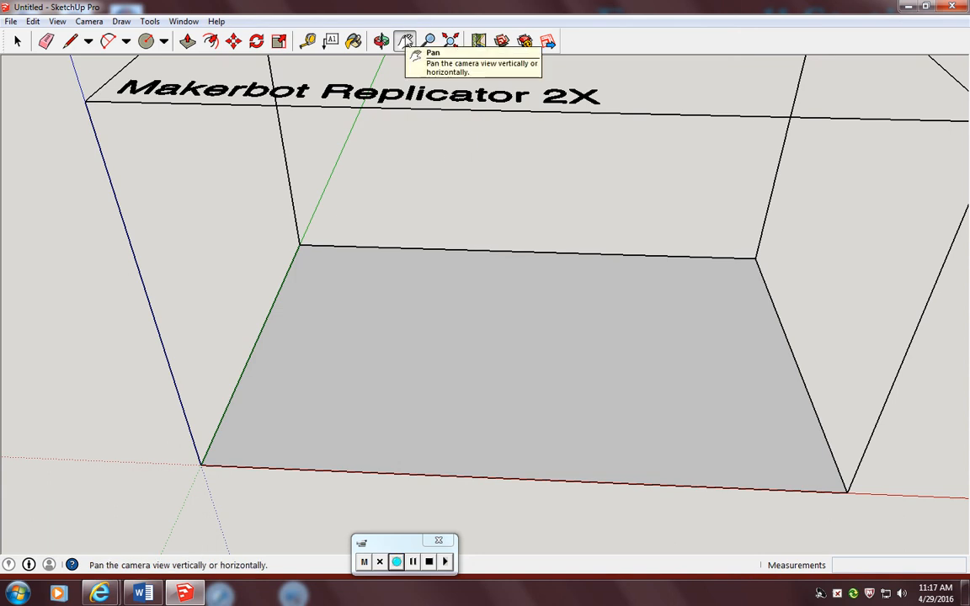
click(405, 40)
drag(374, 341, 361, 319)
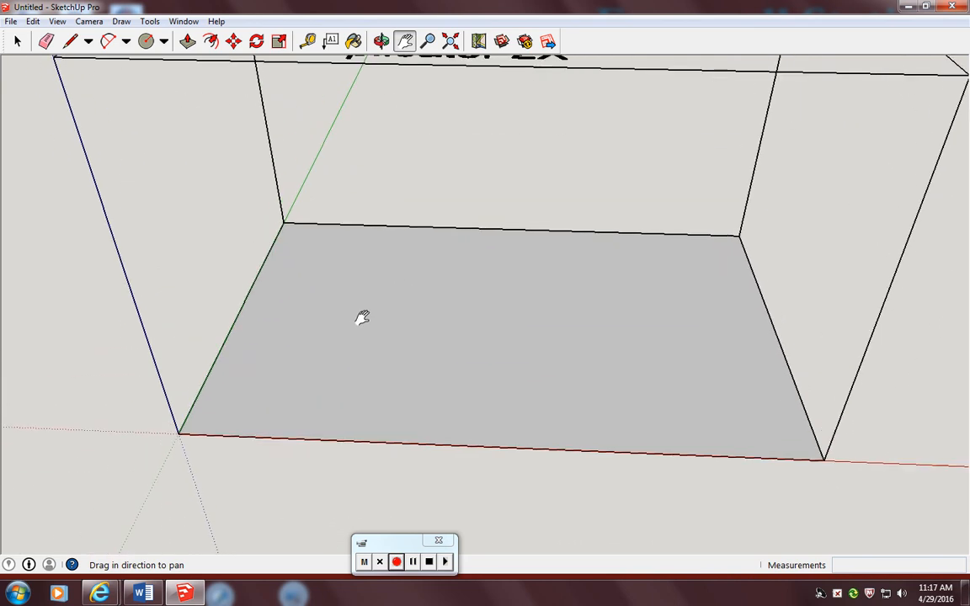
click(381, 42)
drag(383, 72, 349, 361)
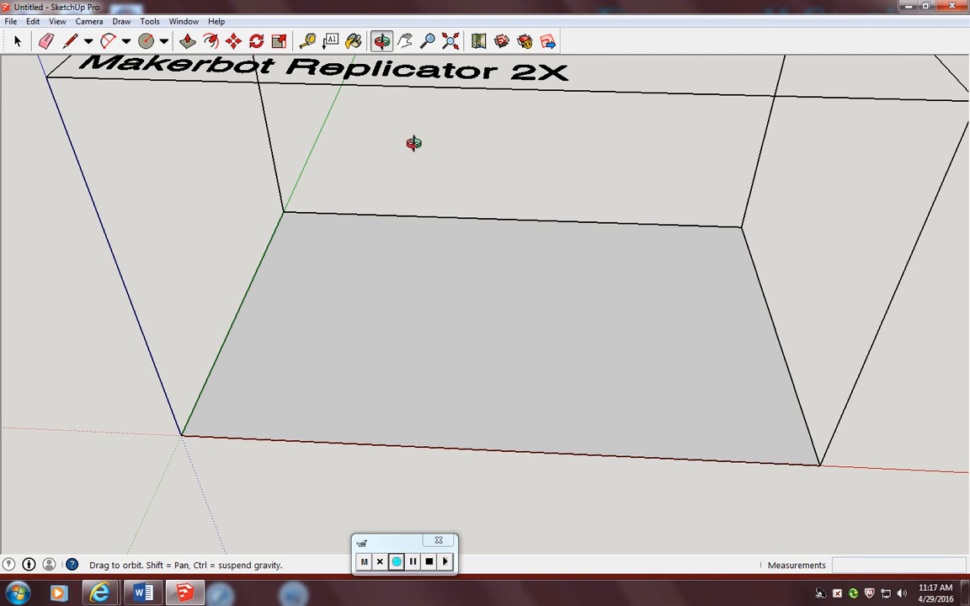
click(406, 41)
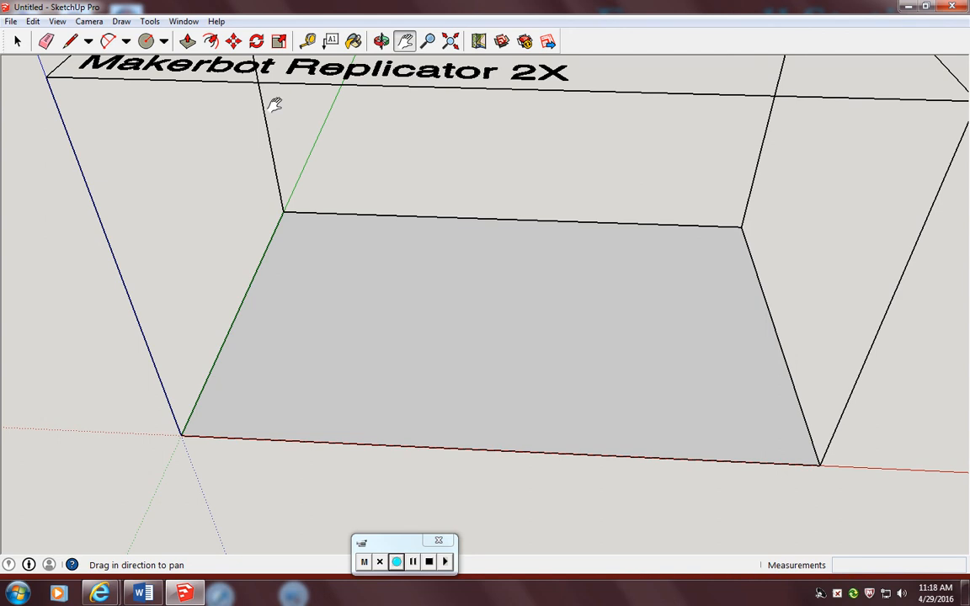
Select the whole Makerbot Replicator 2X build-volume outline with its label and delete it, leaving only the axes.
click(17, 40)
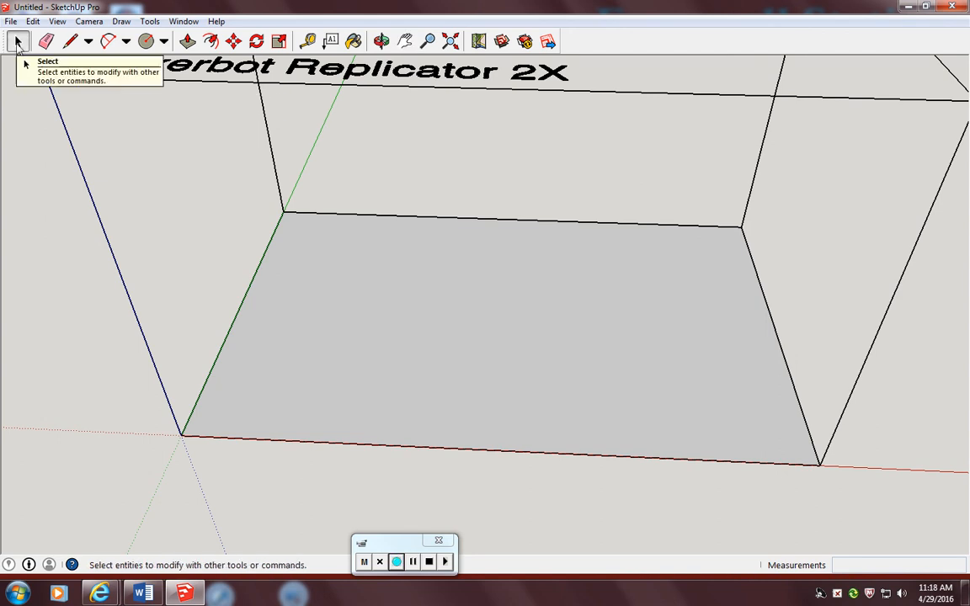
key(ctrl+a)
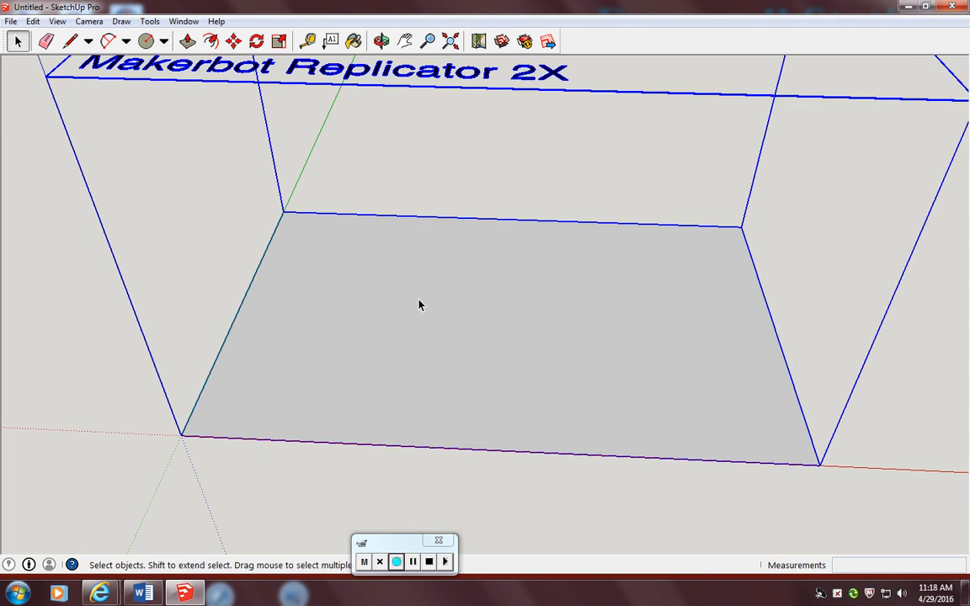
key(Delete)
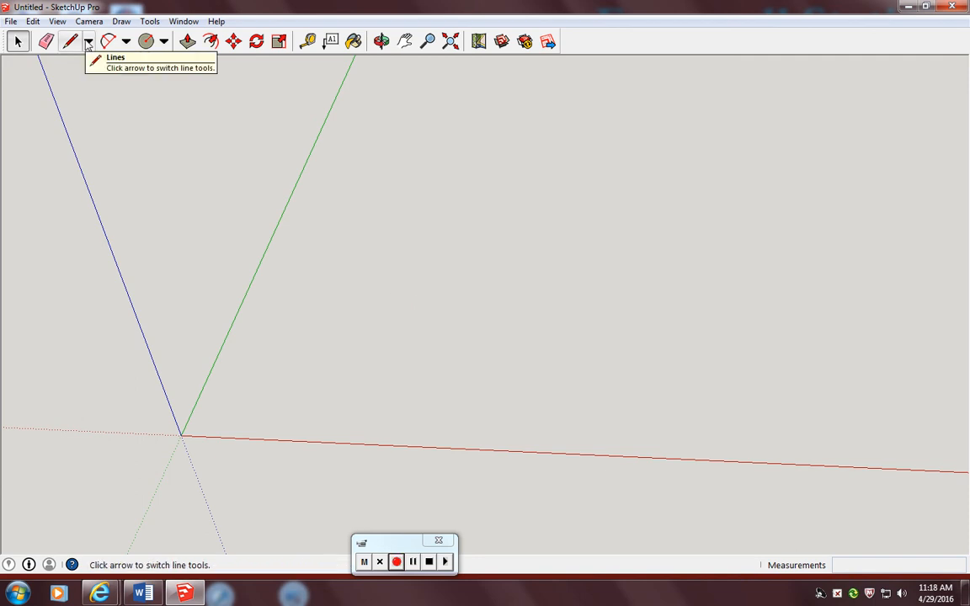
Draw a closed rectangle from the origin with the Line tool, 3 inches along the green axis and 1.5 inches along the red axis.
click(87, 43)
click(97, 63)
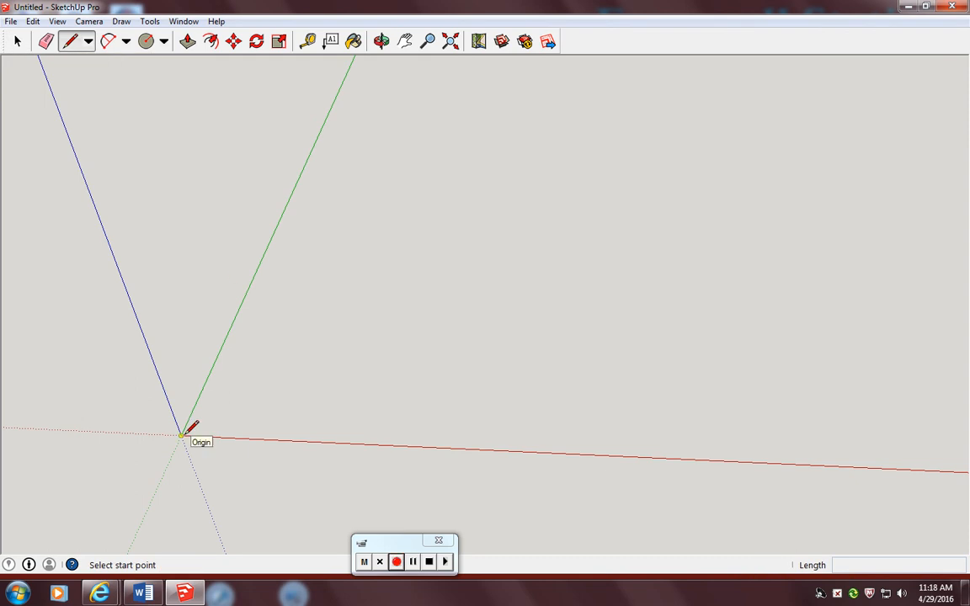
click(181, 435)
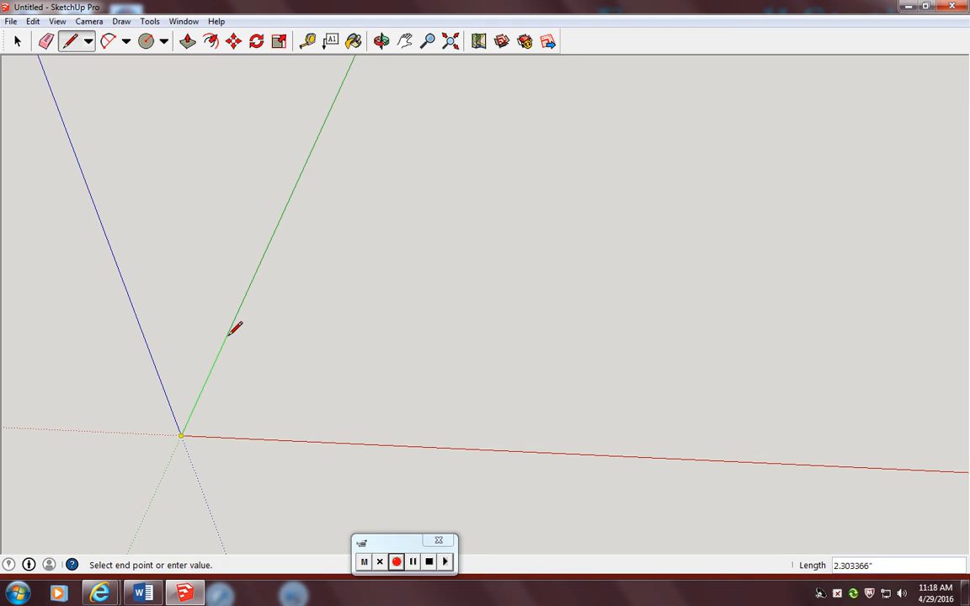
text(3)
key(Return)
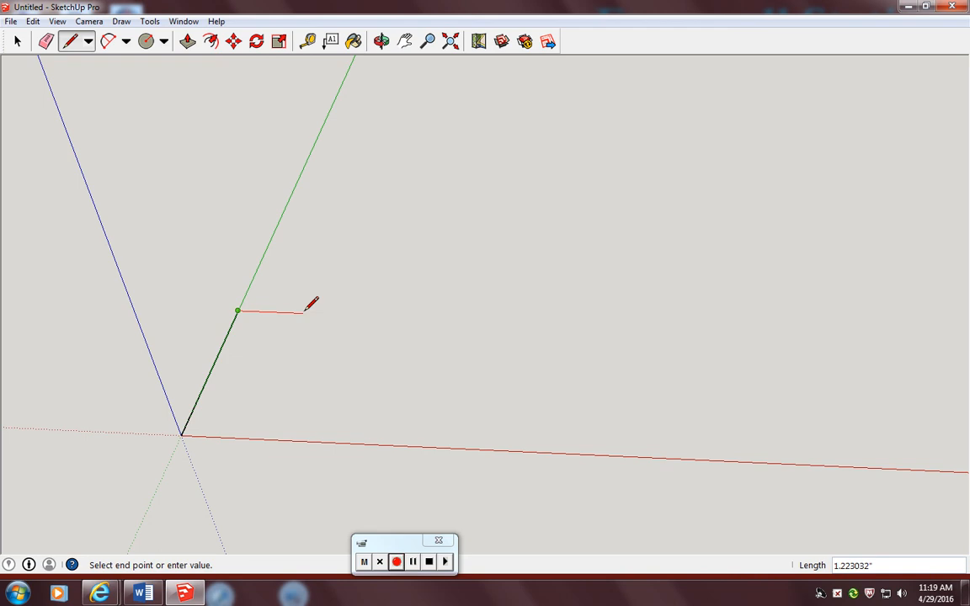
text(1.5)
key(Return)
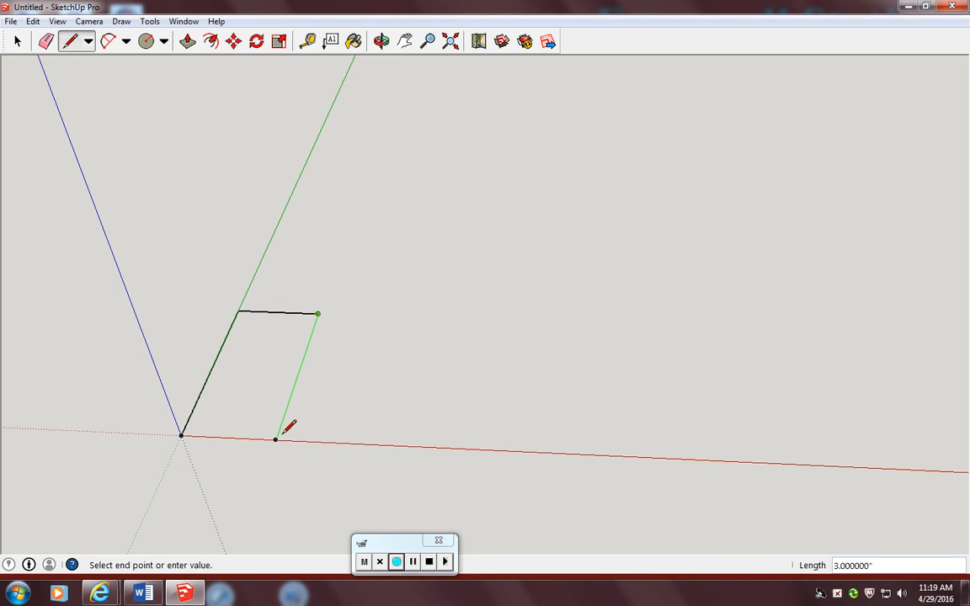
click(276, 439)
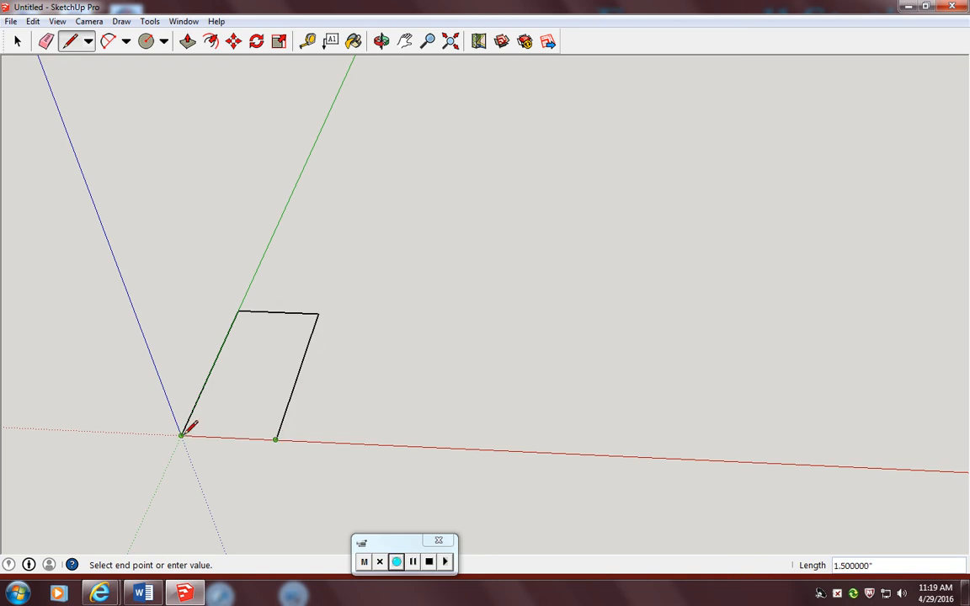
click(181, 436)
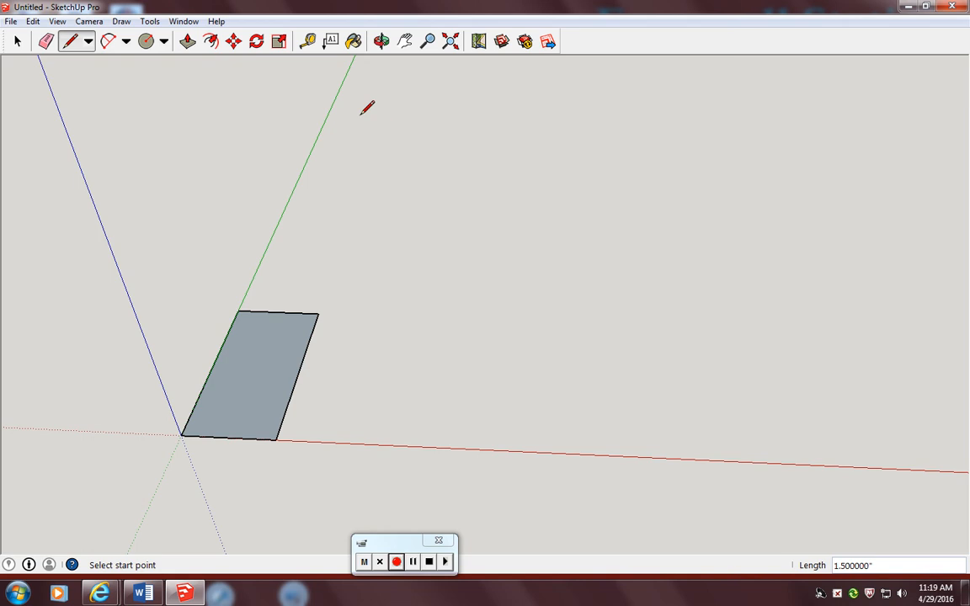
Draw two 1.5-inch lines across the rectangle parallel to the red axis, one near each short end.
click(17, 41)
scroll(257, 423, up, 3)
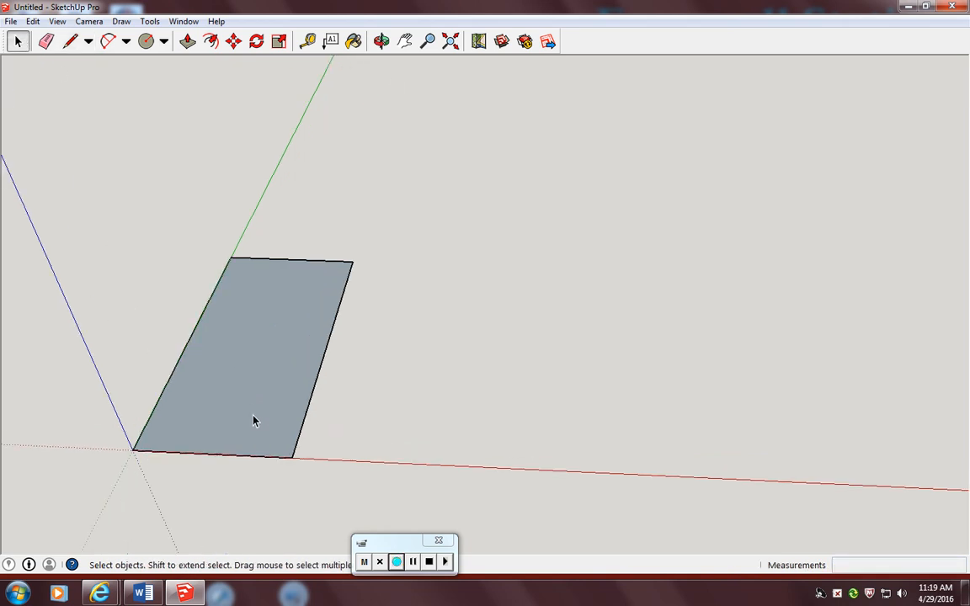
click(381, 43)
drag(275, 323, 301, 442)
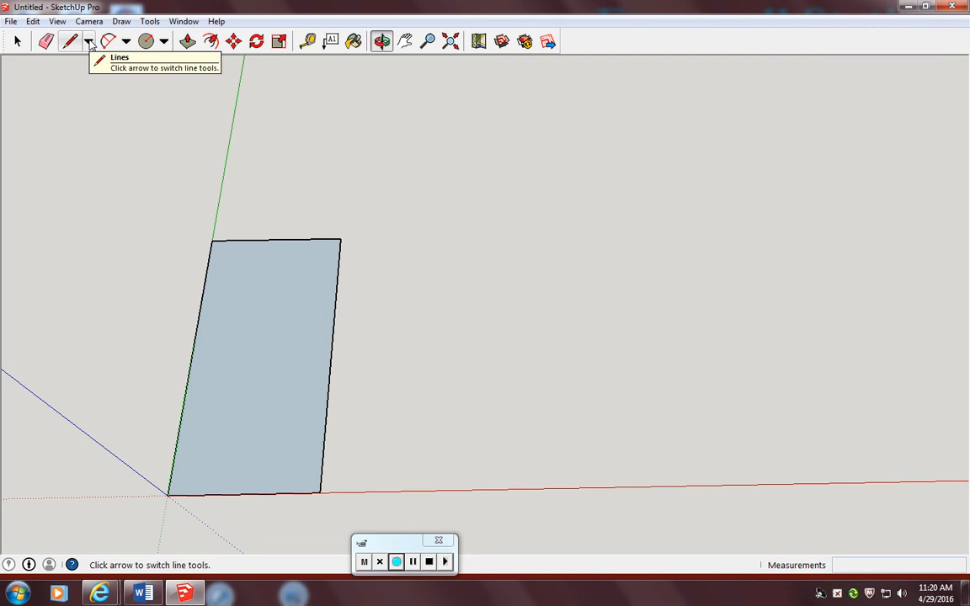
click(90, 43)
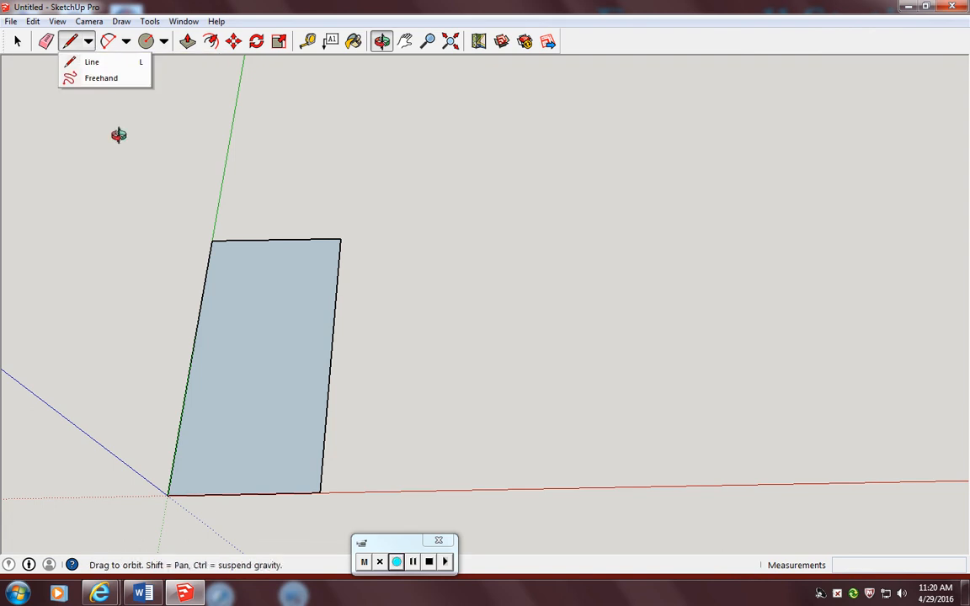
click(93, 61)
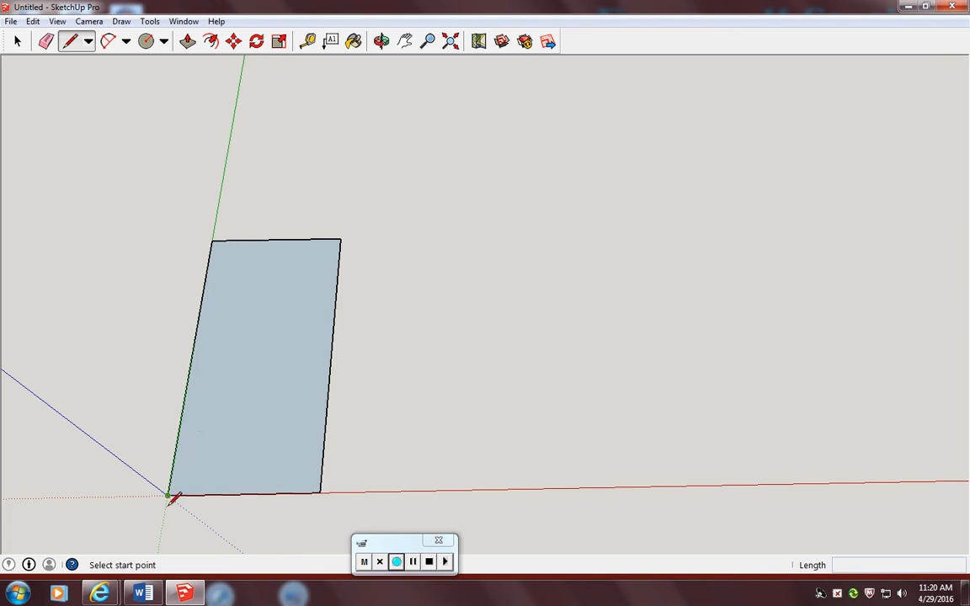
click(179, 446)
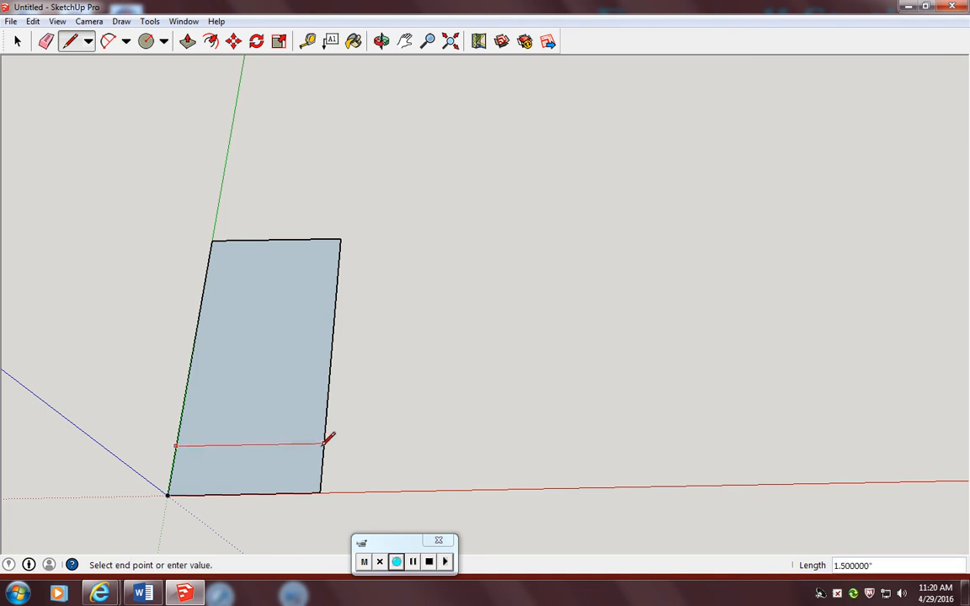
click(323, 444)
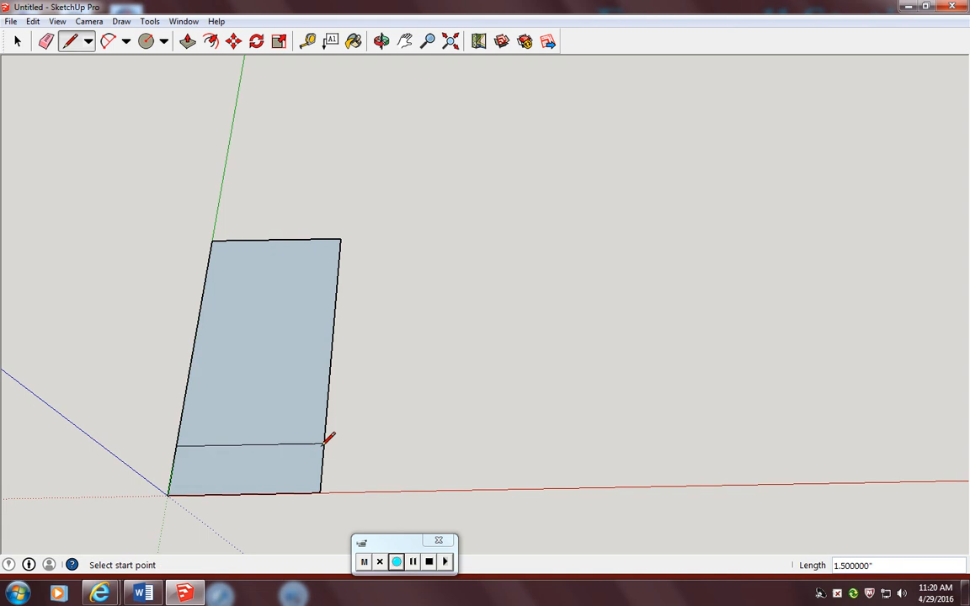
click(205, 279)
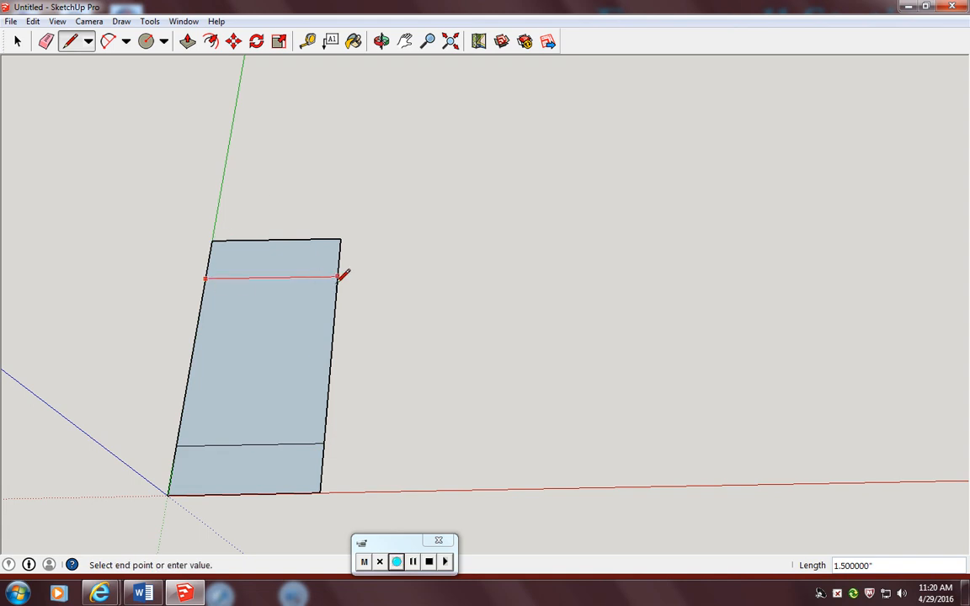
click(340, 277)
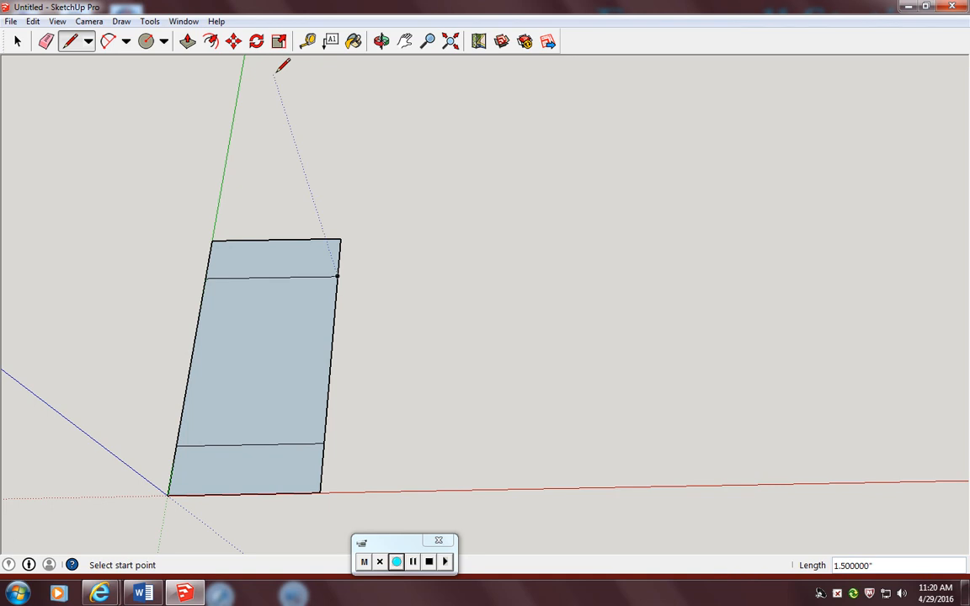
Draw a 2 Point Arc between the far cross line's ends, bulging about 0.51 inch out to the rectangle's far edge.
click(127, 42)
click(163, 41)
click(126, 41)
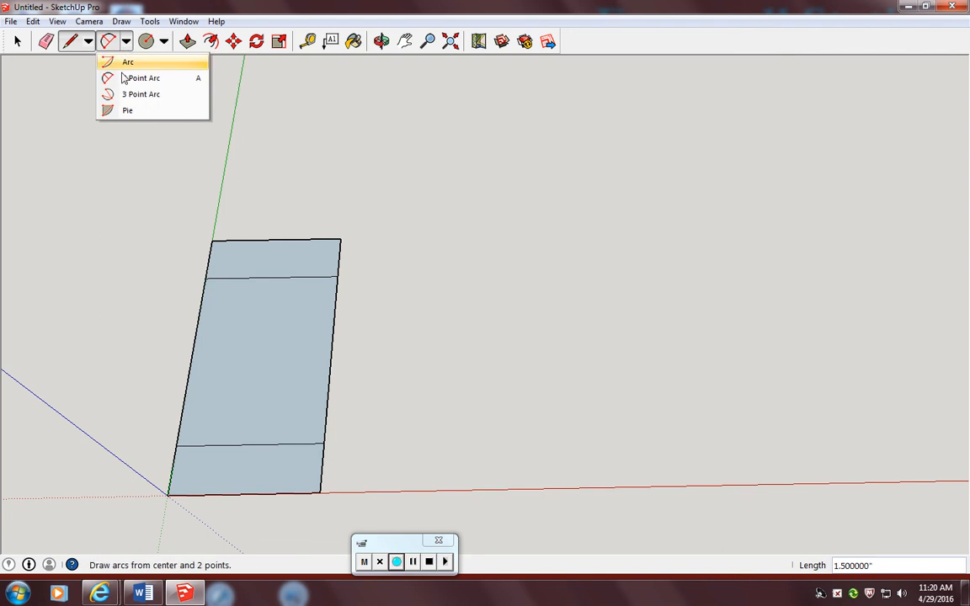
click(128, 78)
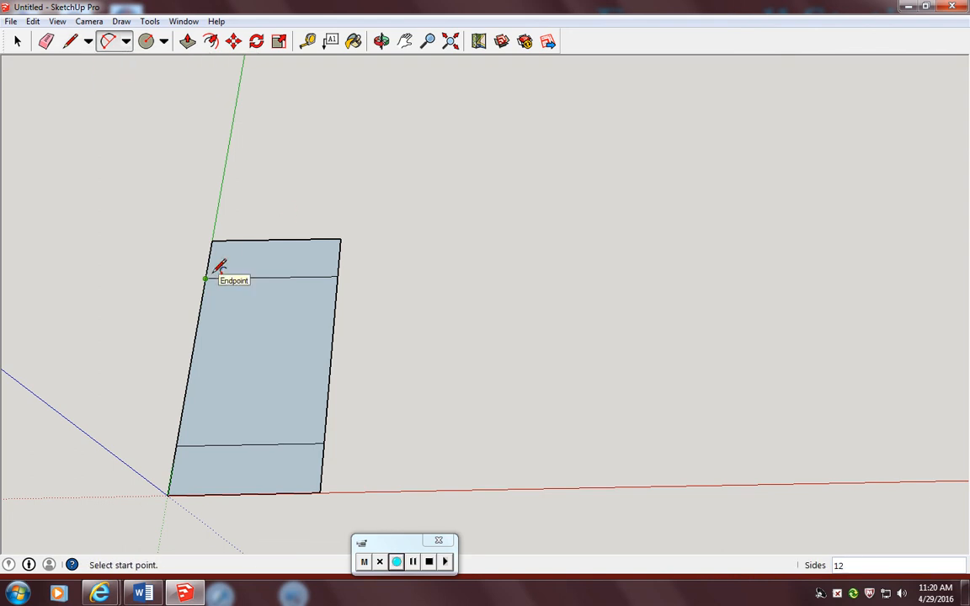
click(207, 278)
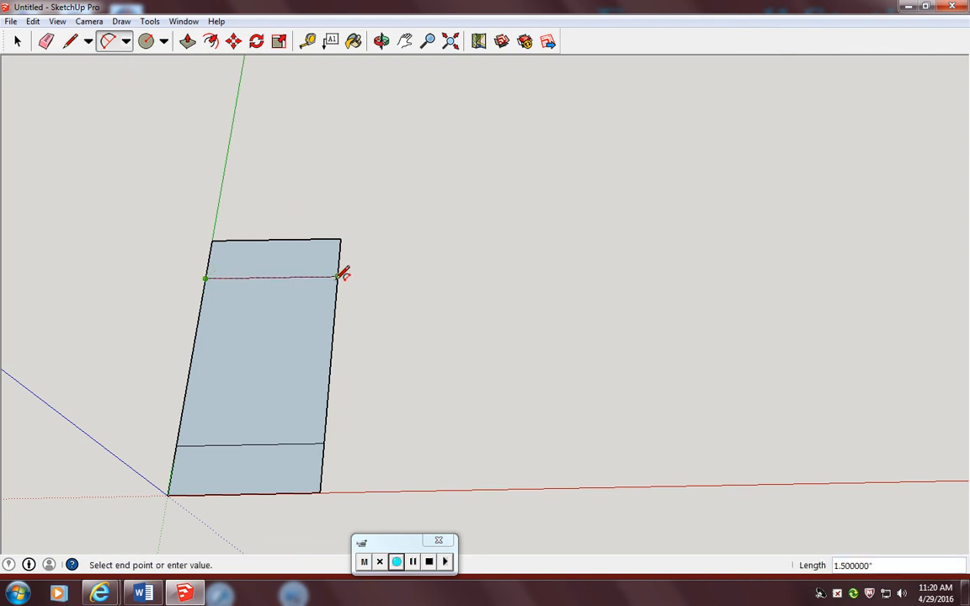
click(338, 276)
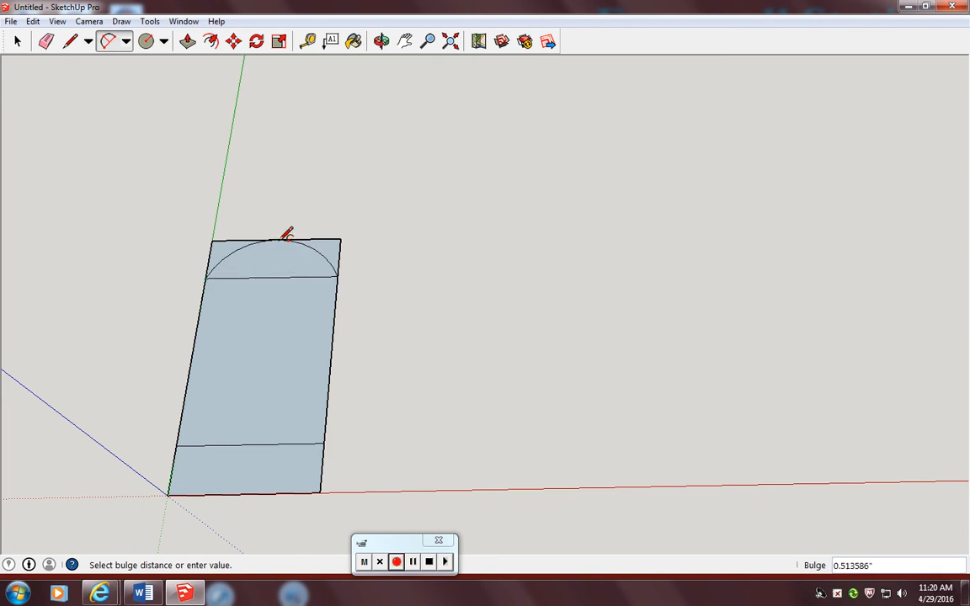
click(286, 235)
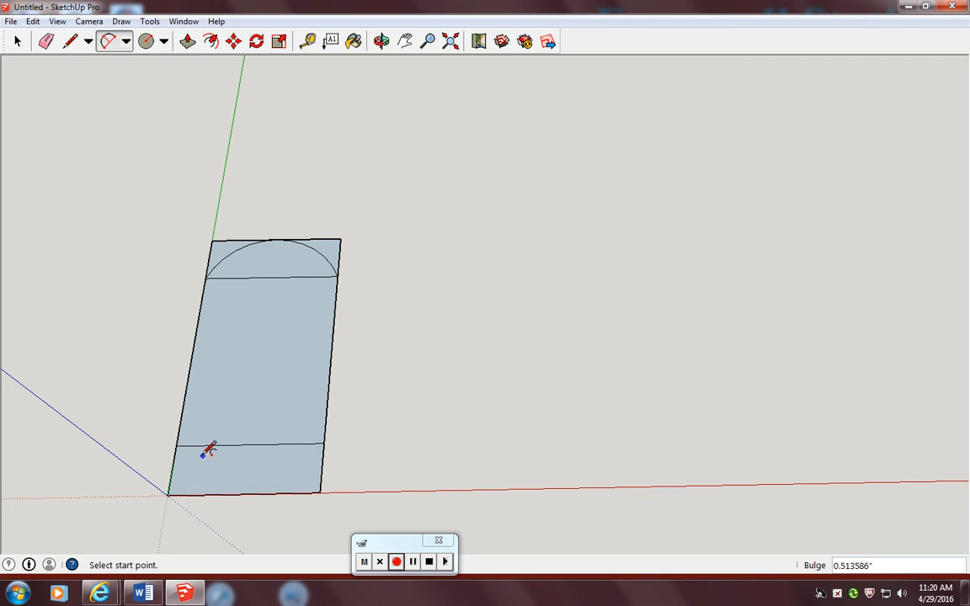
Draw a matching arc between the near cross line's ends, bulging about 0.51 inch to the edge along the red axis.
click(175, 445)
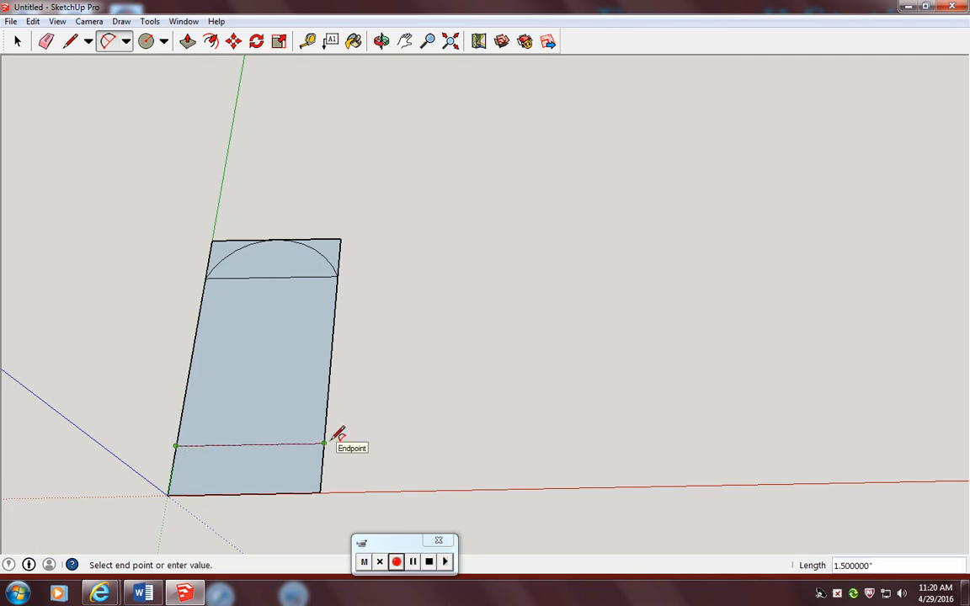
click(325, 443)
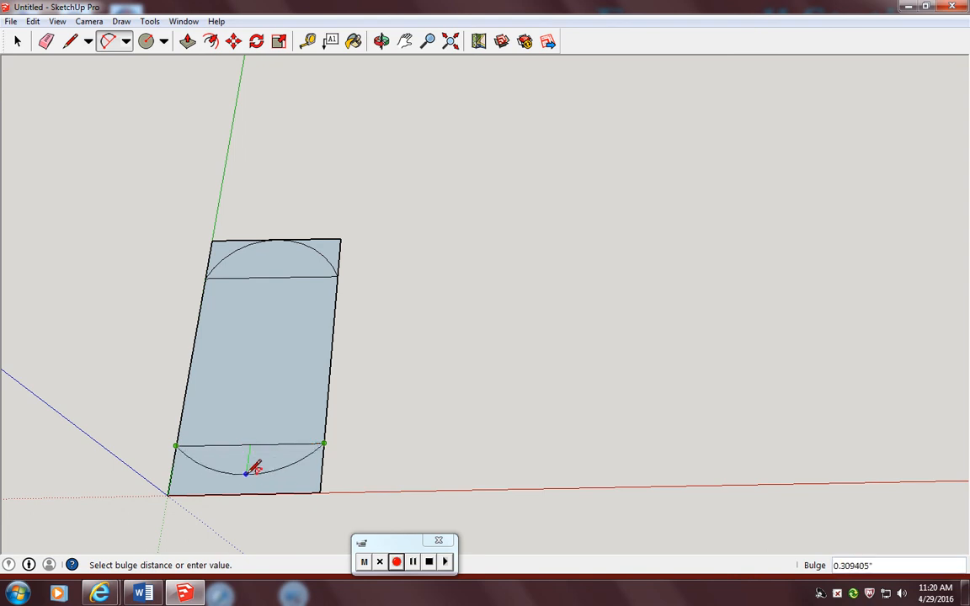
click(250, 490)
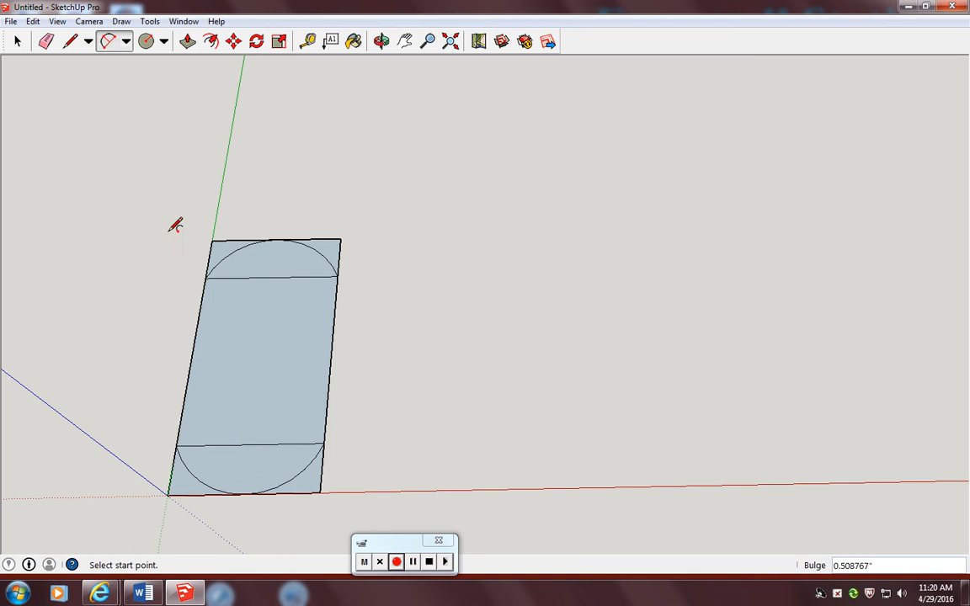
Delete the two corner faces outside the arc at the rectangle's far end.
click(17, 43)
click(17, 44)
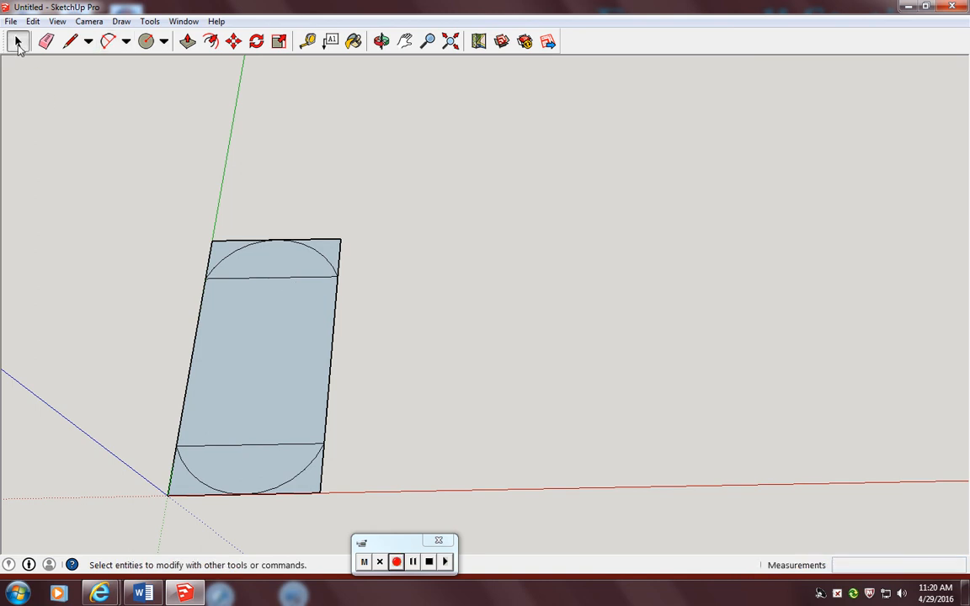
click(328, 251)
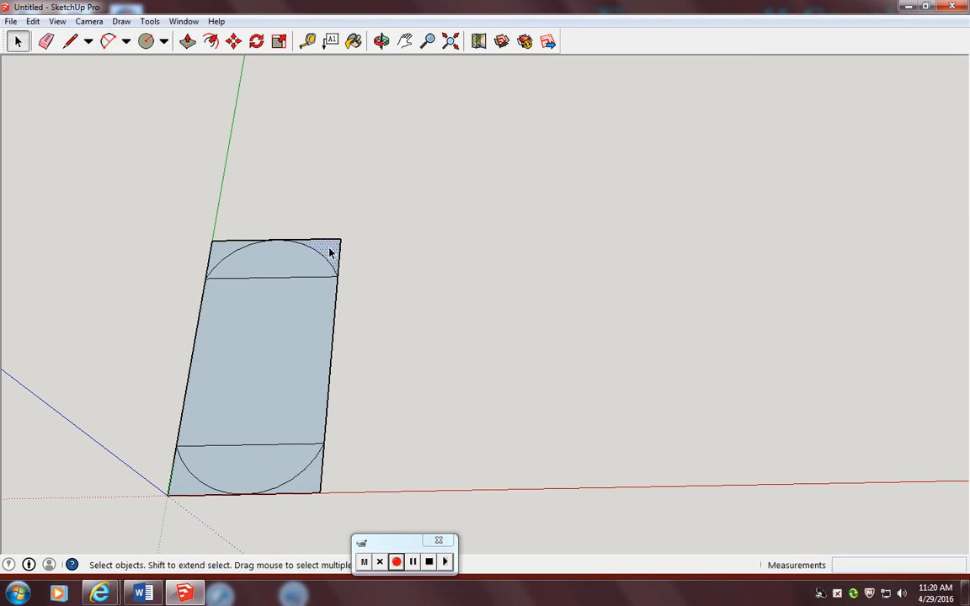
click(232, 250)
key(Delete)
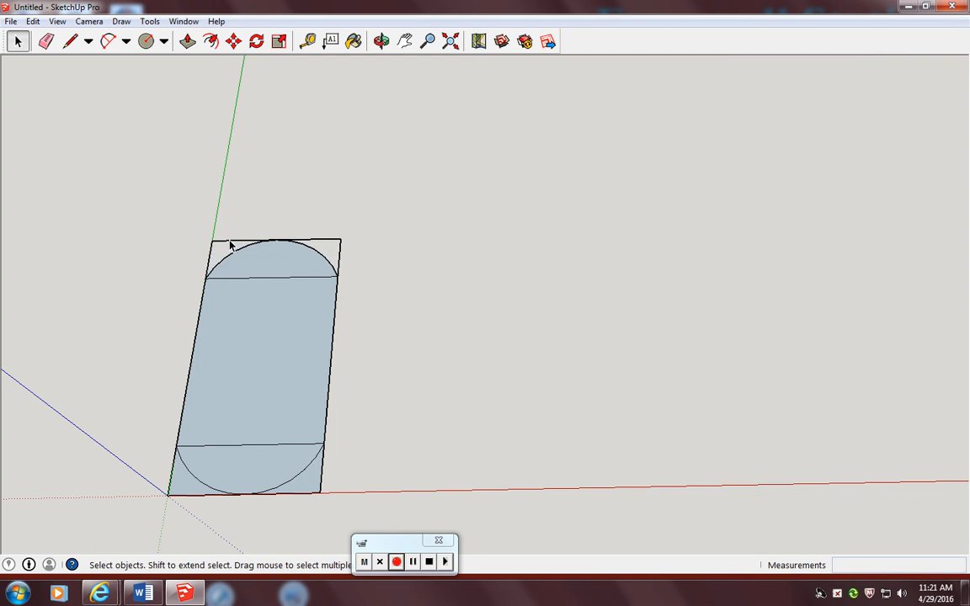
Delete the leftover straight edges around the far arc so that the arc forms the outline.
key(Delete)
click(211, 254)
key(Delete)
click(335, 242)
key(Delete)
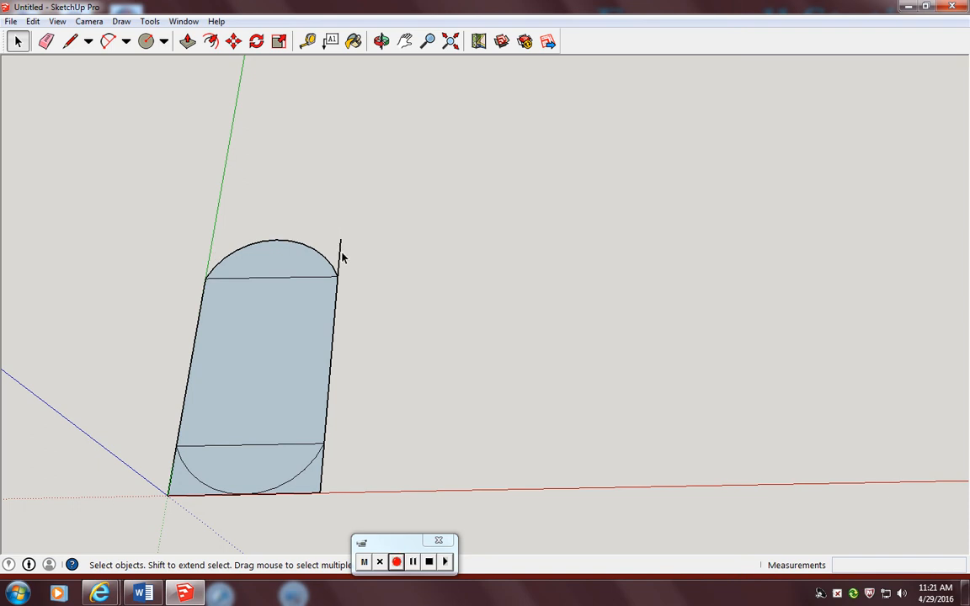
click(341, 257)
key(Delete)
key(Delete)
Delete the corner faces and leftover edges outside the near arc, and remove the far cross line.
click(189, 489)
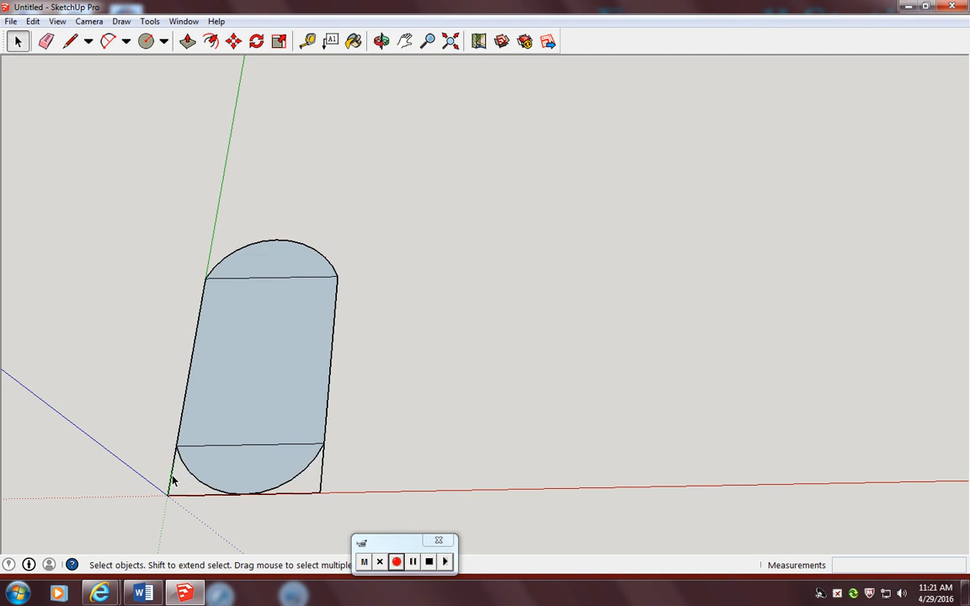
click(172, 477)
key(Delete)
key(Delete)
click(322, 471)
key(Delete)
click(313, 496)
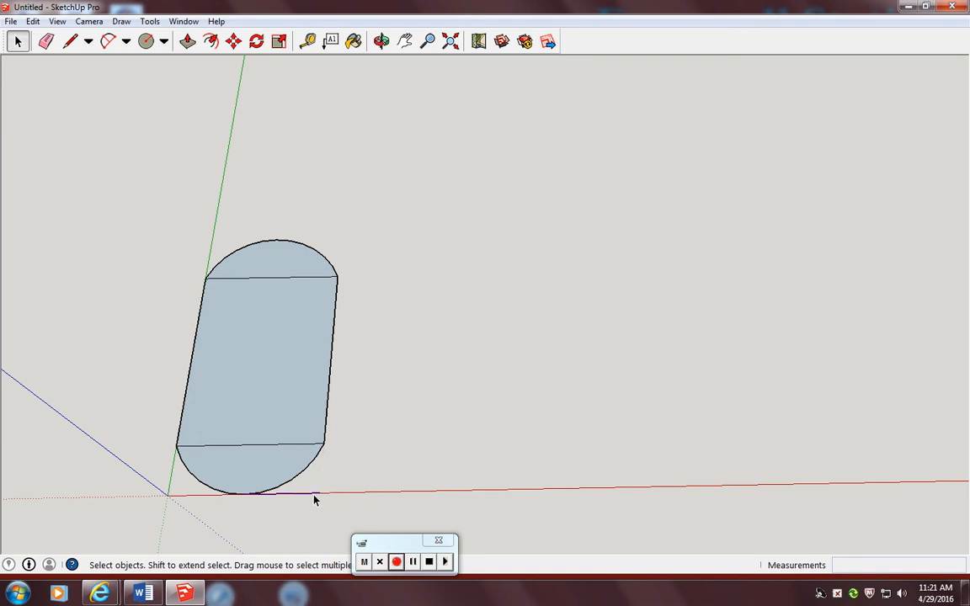
key(Delete)
click(301, 278)
key(Delete)
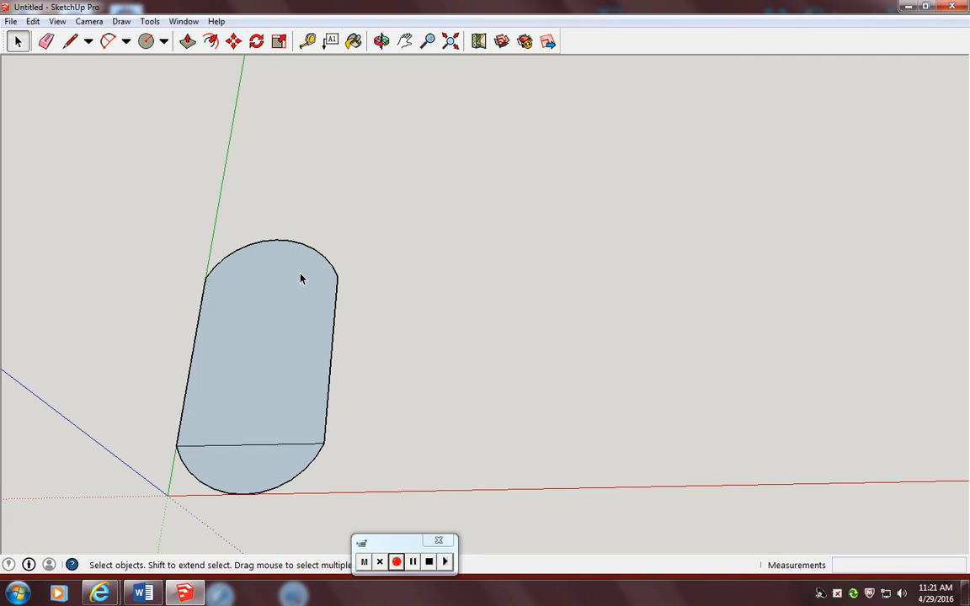
Draw a circle of about 0.34 inch radius centred on the midpoint of the remaining cross line.
click(165, 42)
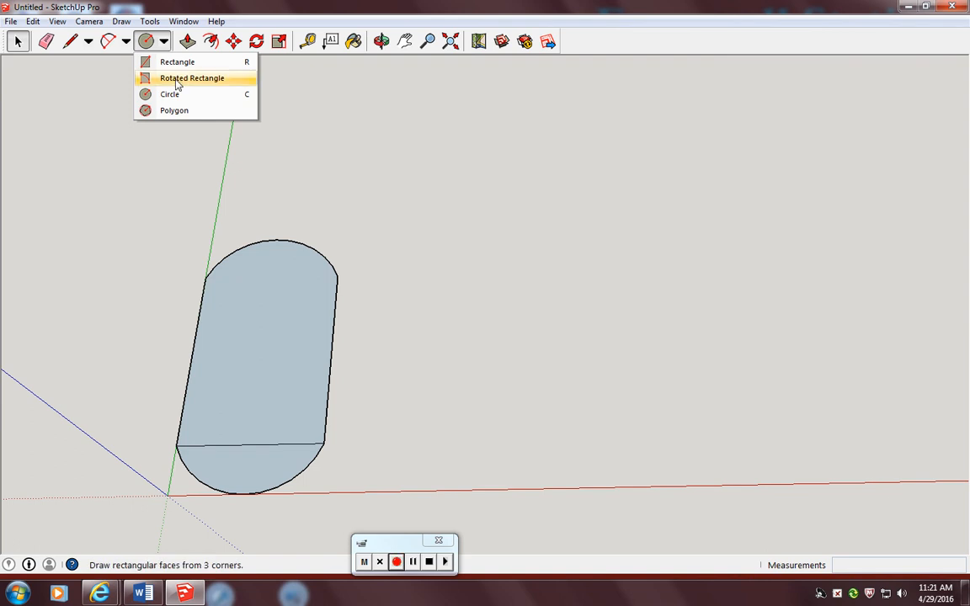
click(181, 94)
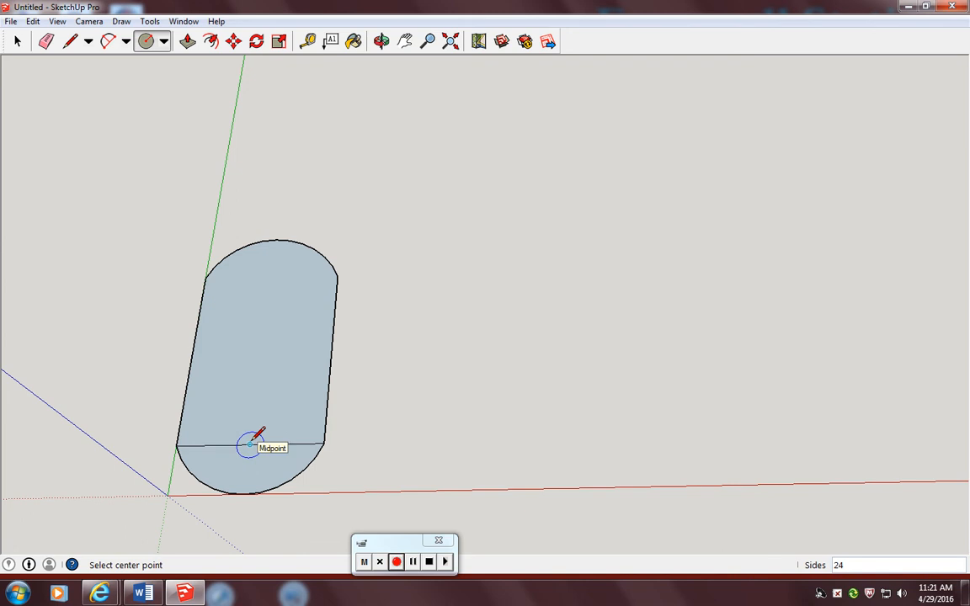
click(250, 444)
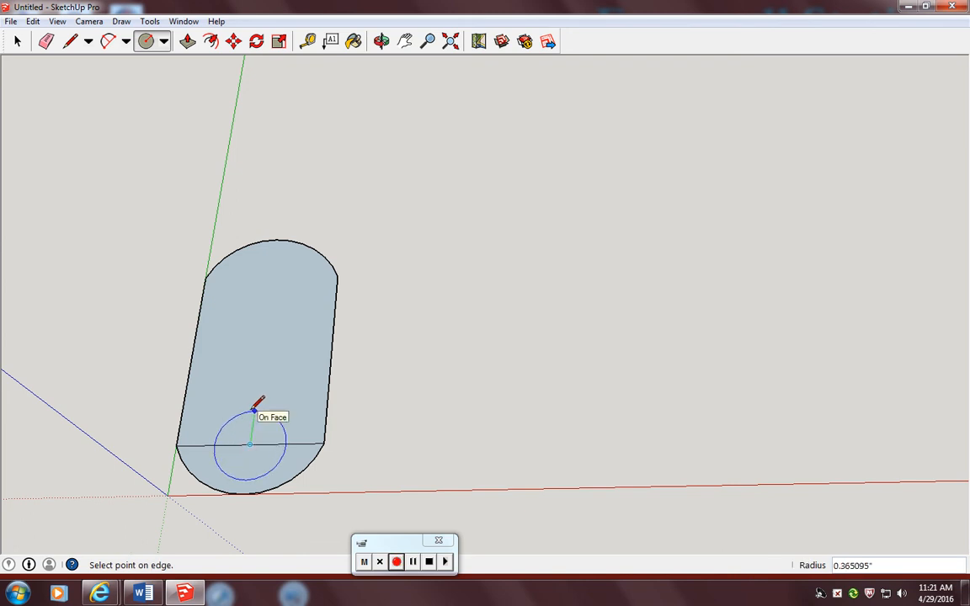
click(254, 412)
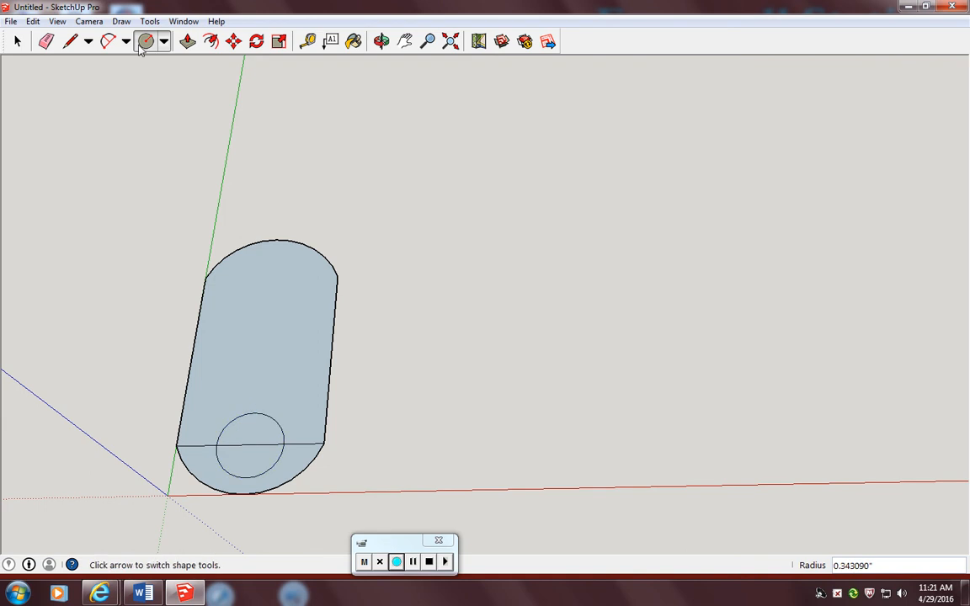
Open a hole by deleting the circle's interior, and delete the remaining cross-line segments on both sides of it.
click(17, 42)
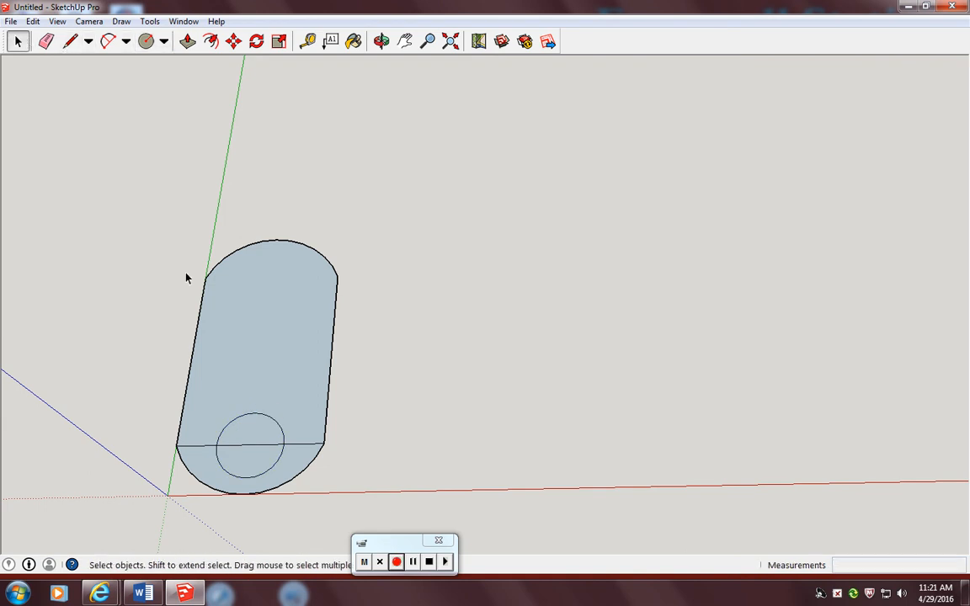
click(259, 445)
key(Delete)
click(298, 448)
key(Delete)
click(202, 445)
key(Delete)
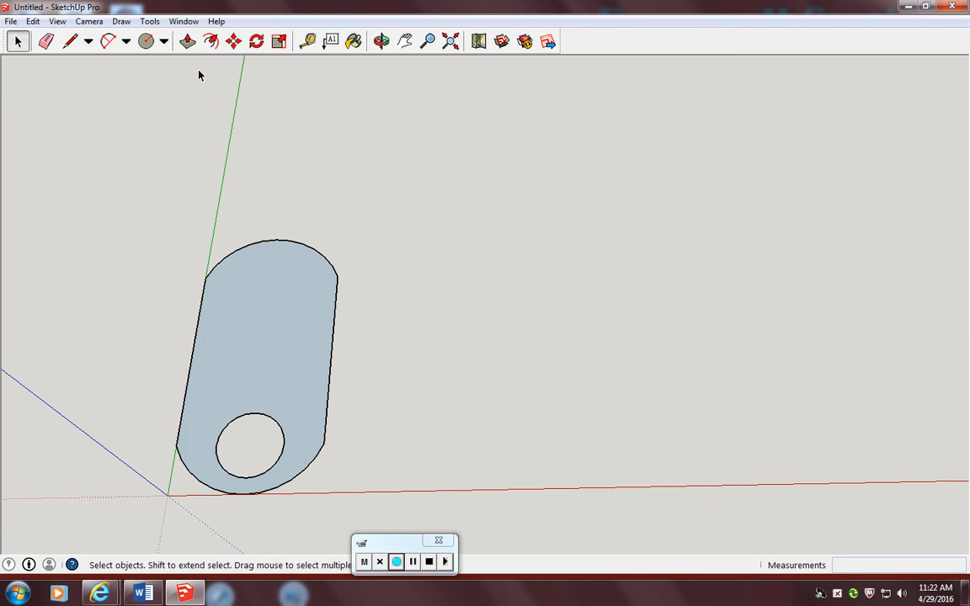
Extrude the rounded face upward 0.1 inch with Push/Pull to form a plate with a through hole.
click(188, 44)
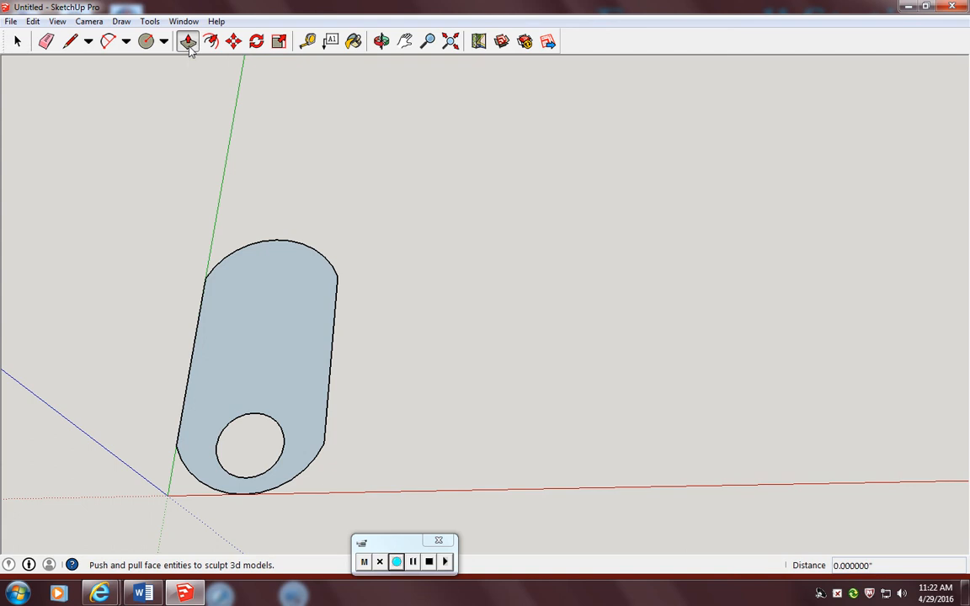
drag(310, 325, 287, 316)
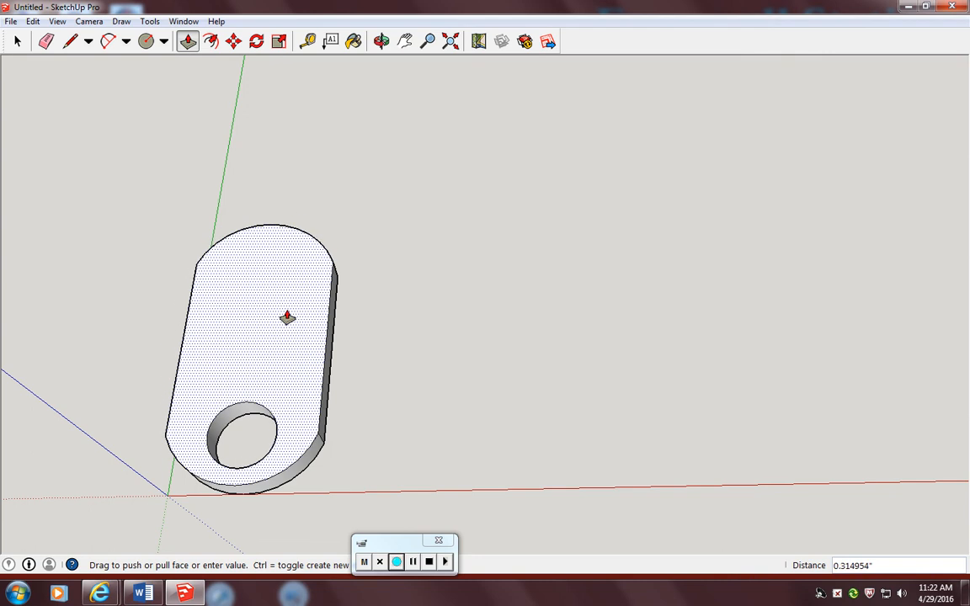
text(.1)
key(Return)
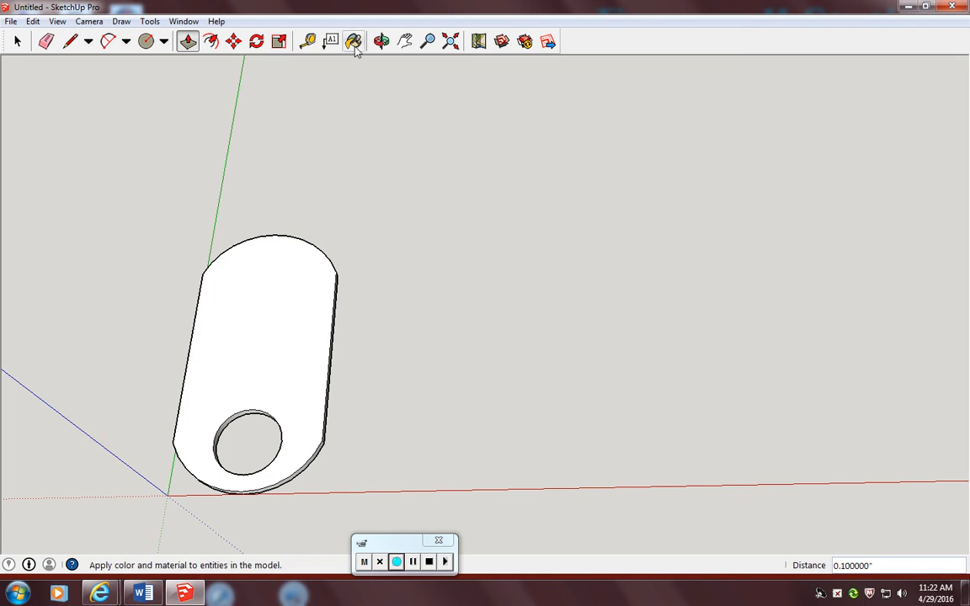
Offset the outer outline of the plate's upper face inward by 0.05 inch.
click(406, 41)
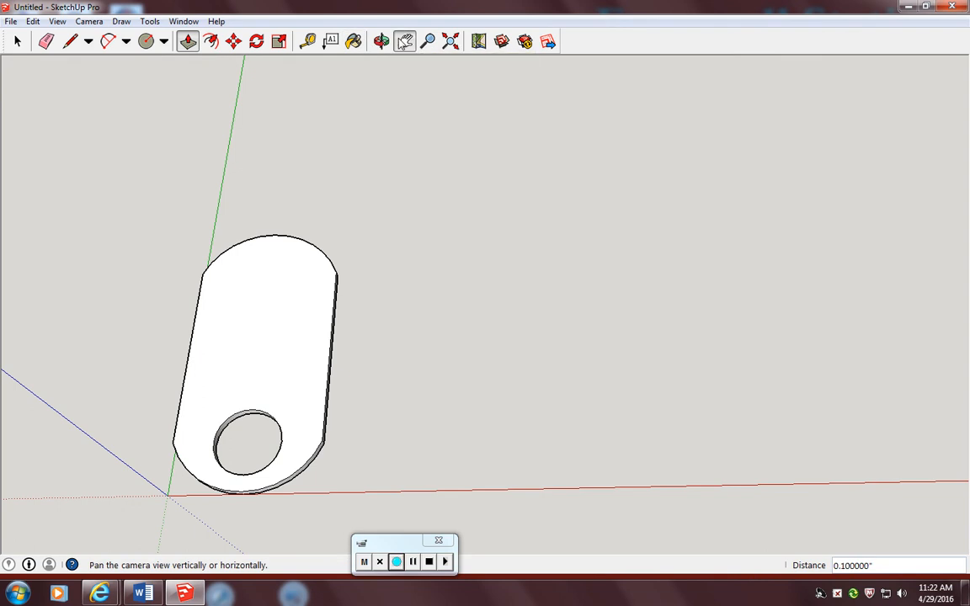
click(381, 40)
drag(234, 455, 227, 216)
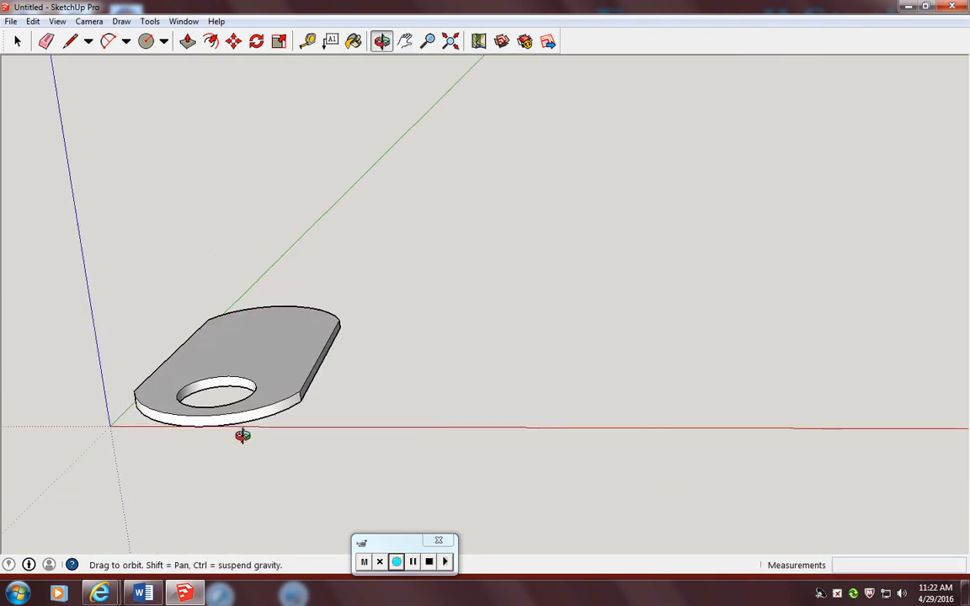
drag(244, 435, 274, 164)
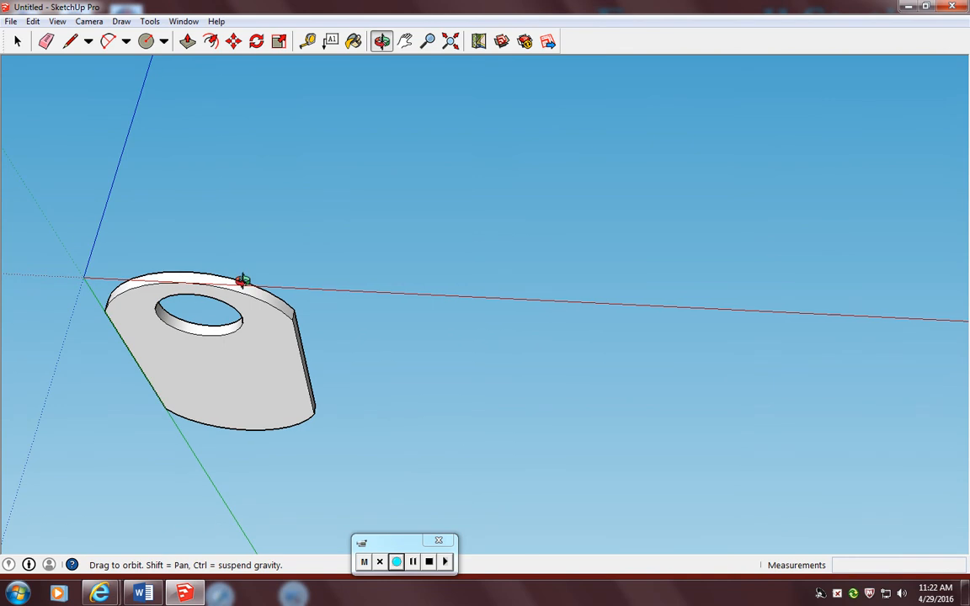
drag(242, 279, 234, 459)
drag(314, 330, 299, 396)
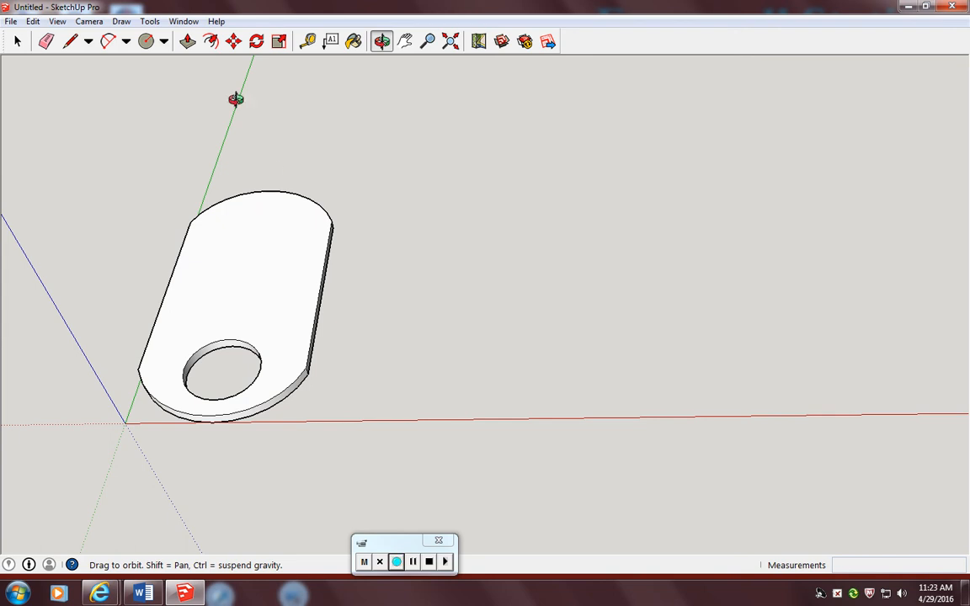
click(213, 45)
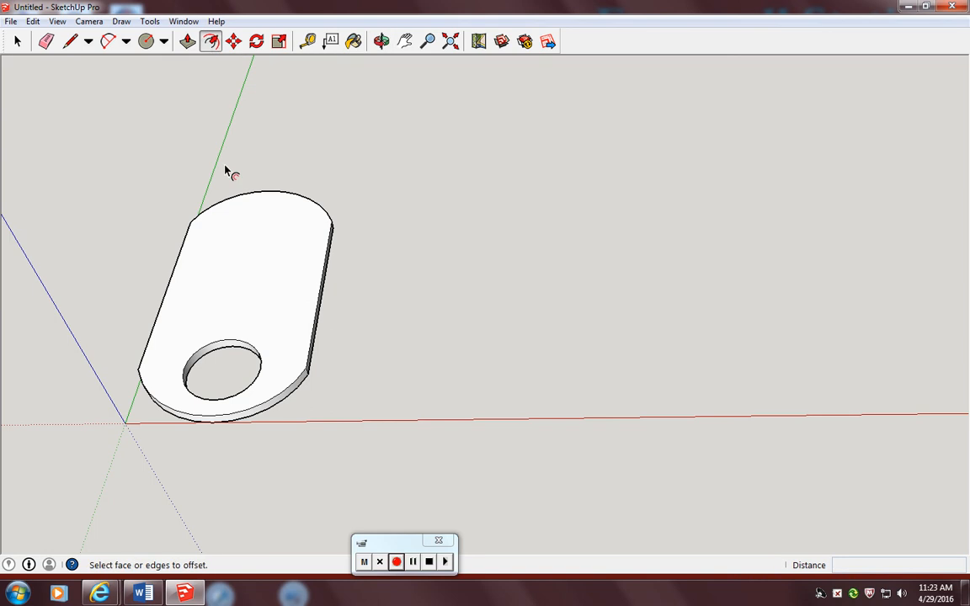
click(201, 281)
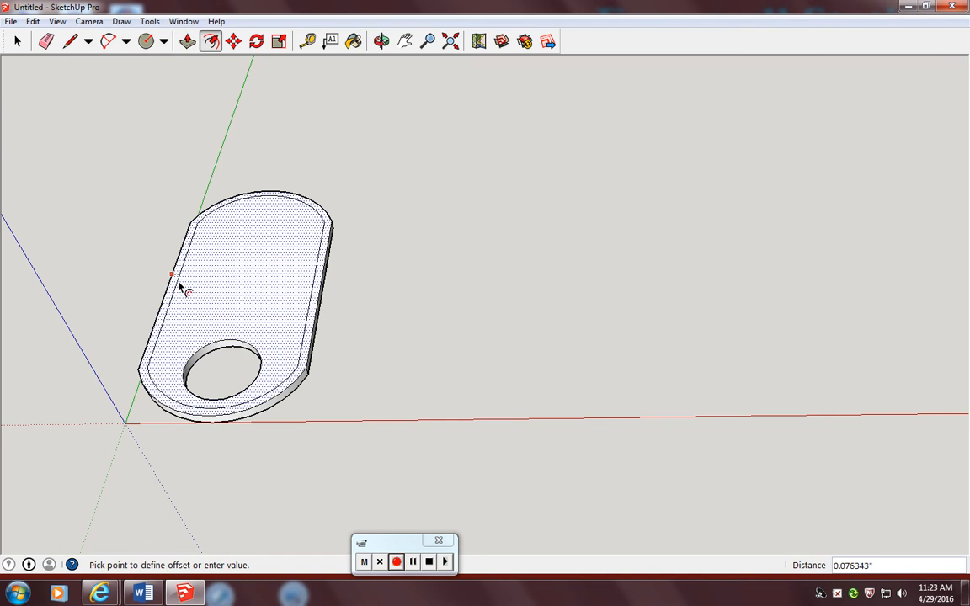
text(.05)
key(Return)
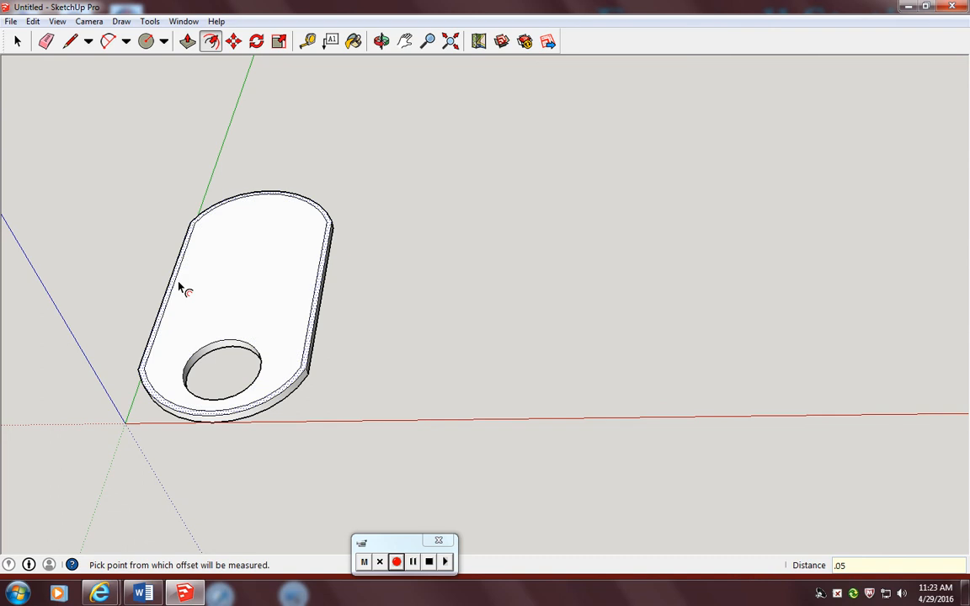
key(ctrl+z)
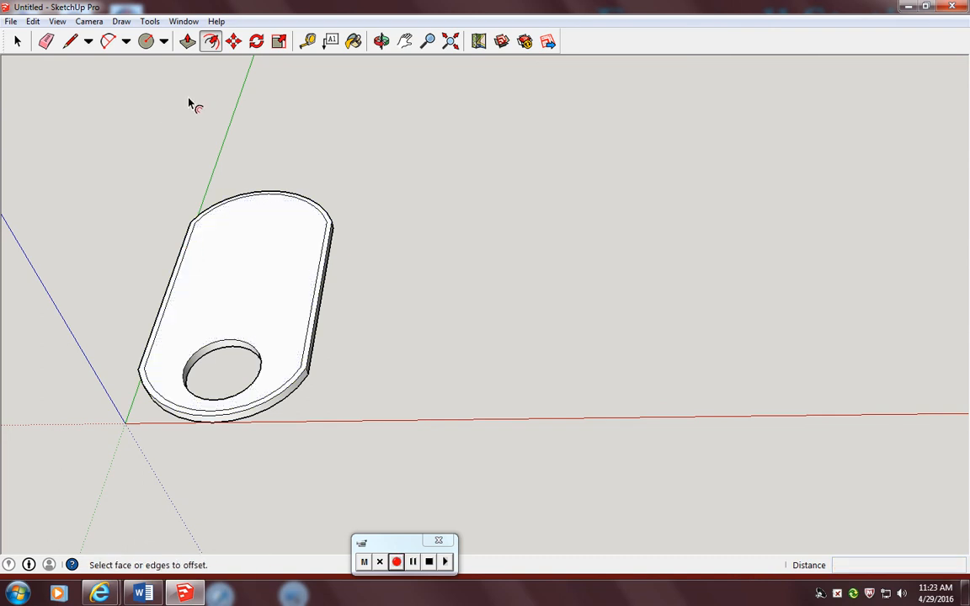
Raise the narrow border face around the plate by 0.1 inch with Push/Pull to form a rim.
click(187, 42)
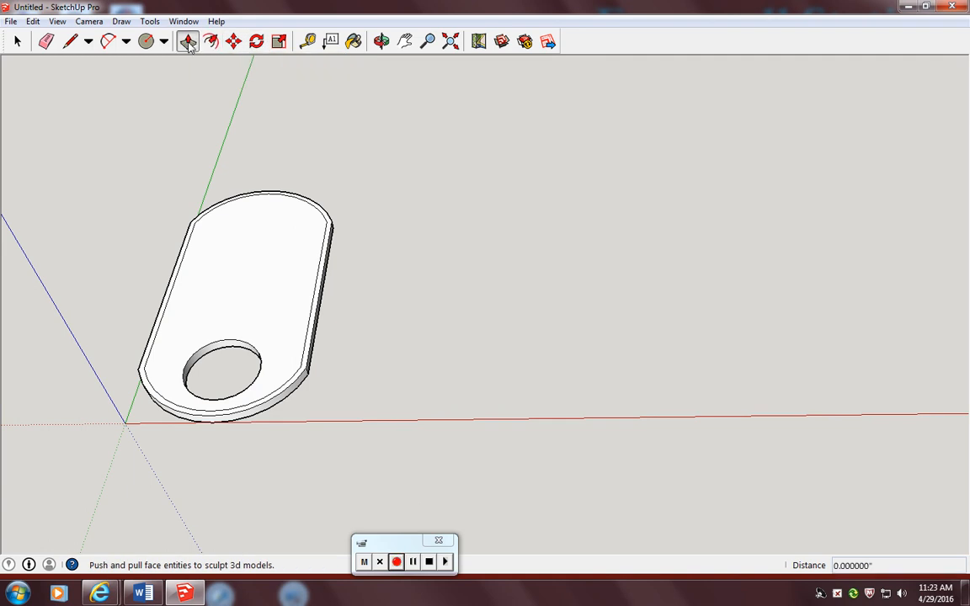
click(187, 245)
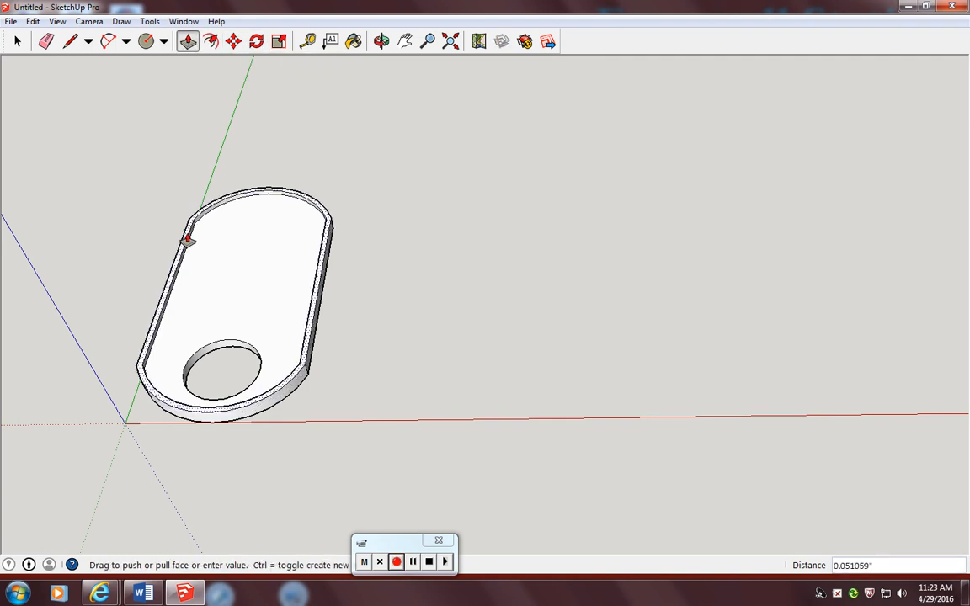
text(.1)
key(Return)
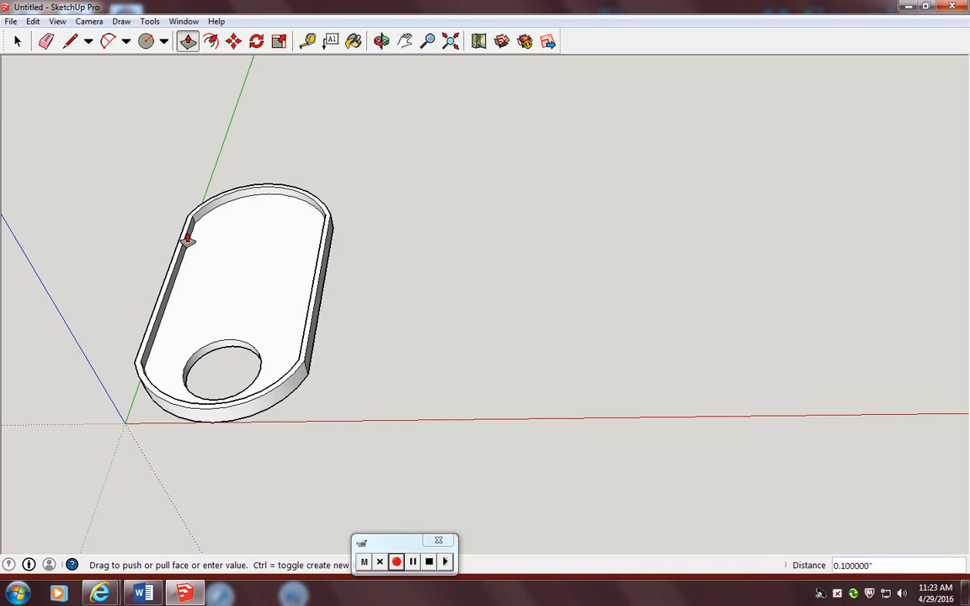
Undo the last rim extrusion and raise the narrow border face around the plate by 0.05 inch with Push/Pull.
key(Escape)
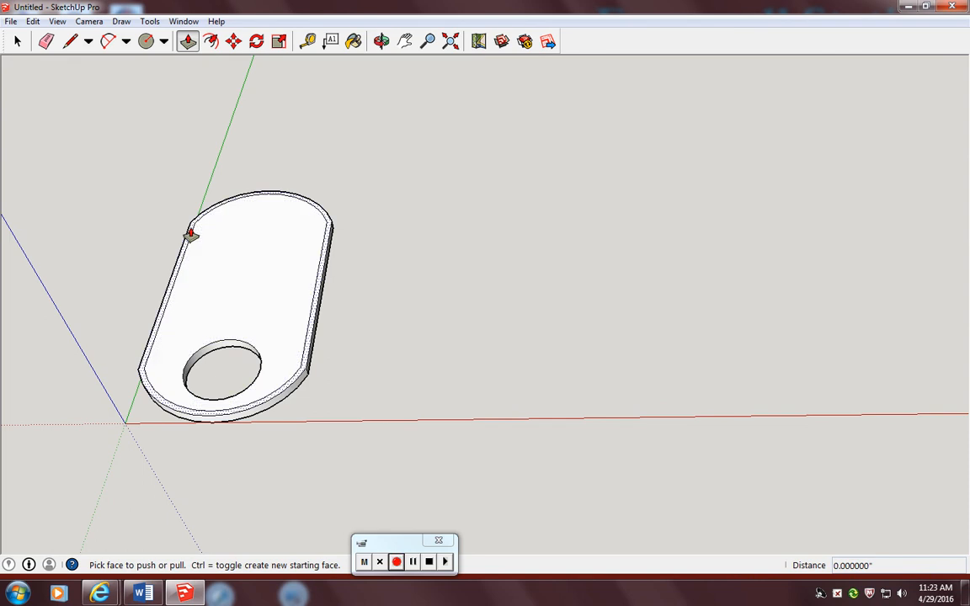
click(190, 234)
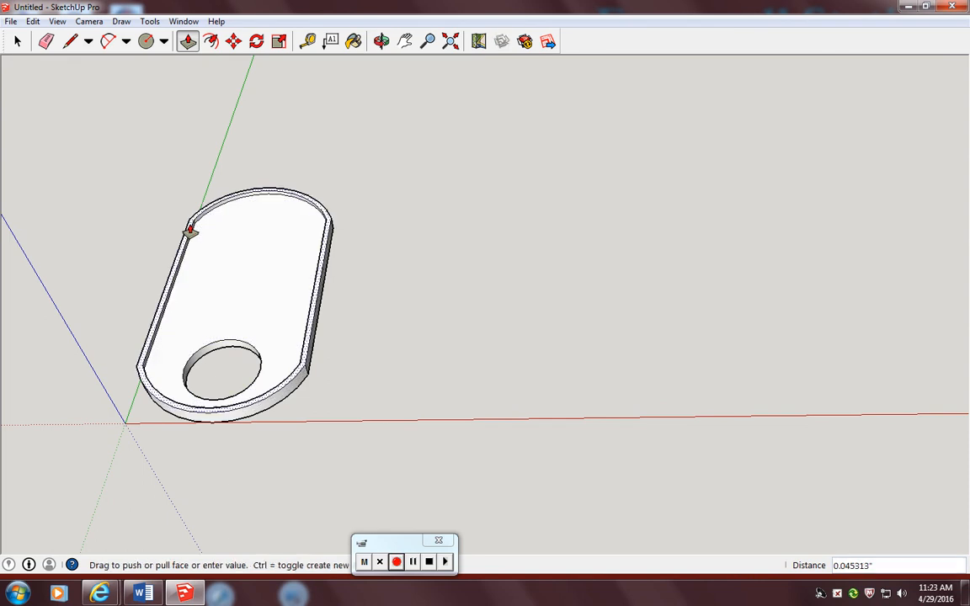
text(.05)
key(Return)
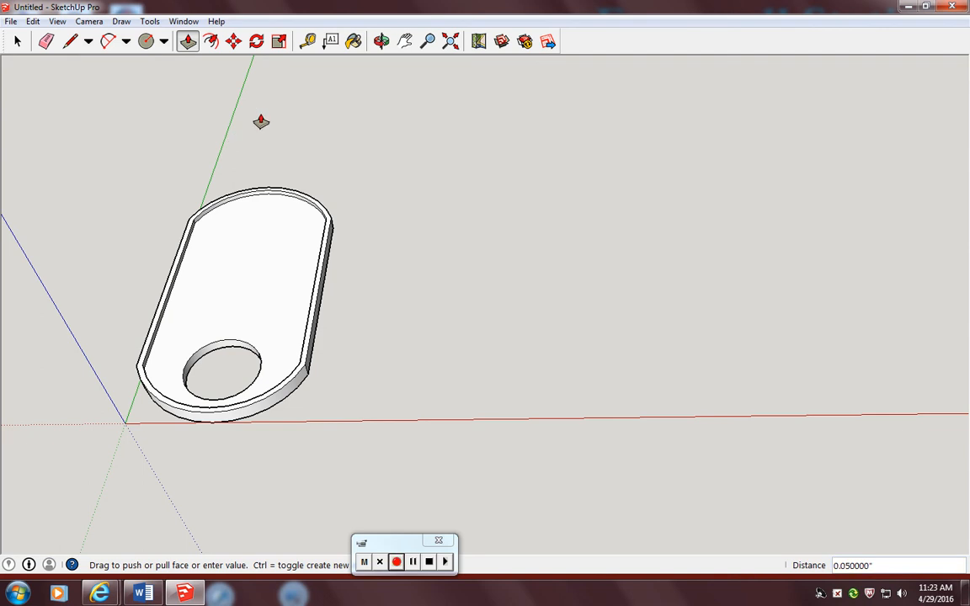
Start a 3D text object and set its font to Rockwell Extra Bold.
click(381, 42)
drag(258, 231, 328, 274)
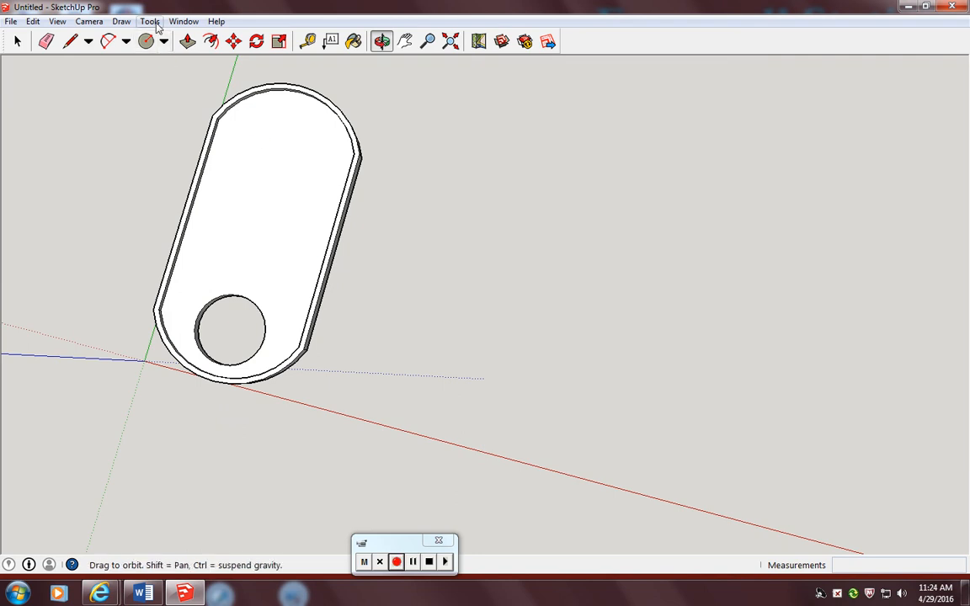
click(150, 21)
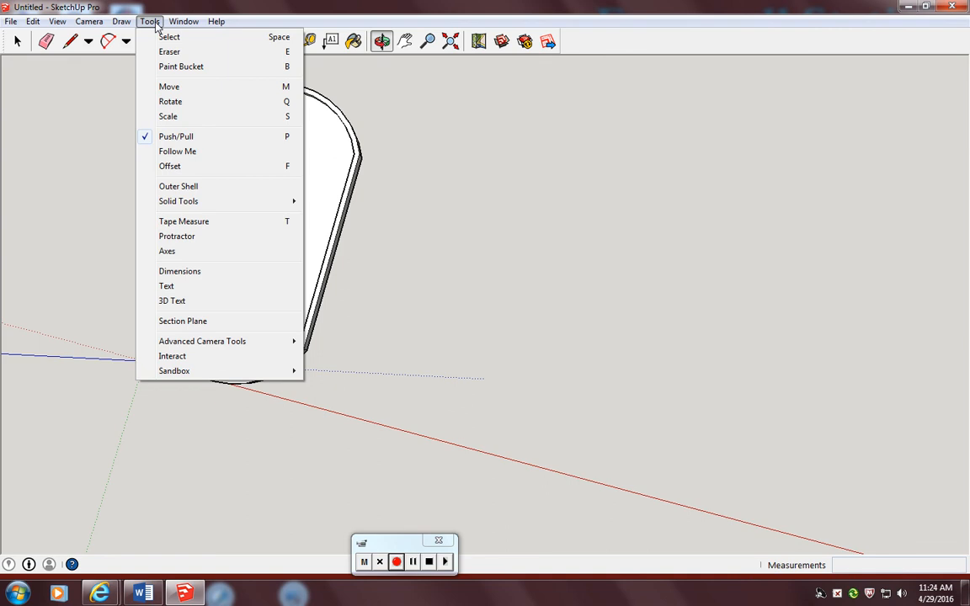
click(174, 303)
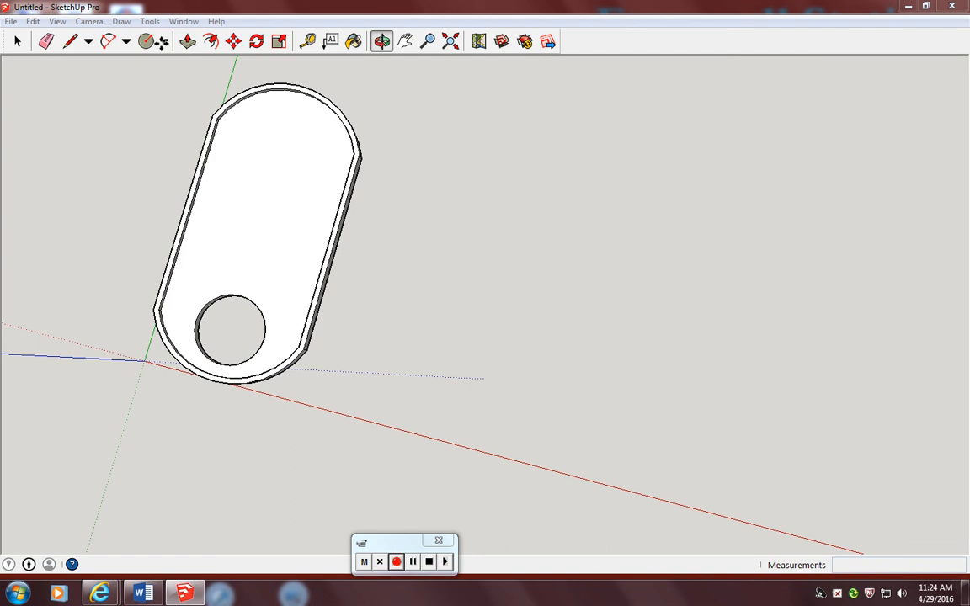
drag(454, 201, 228, 262)
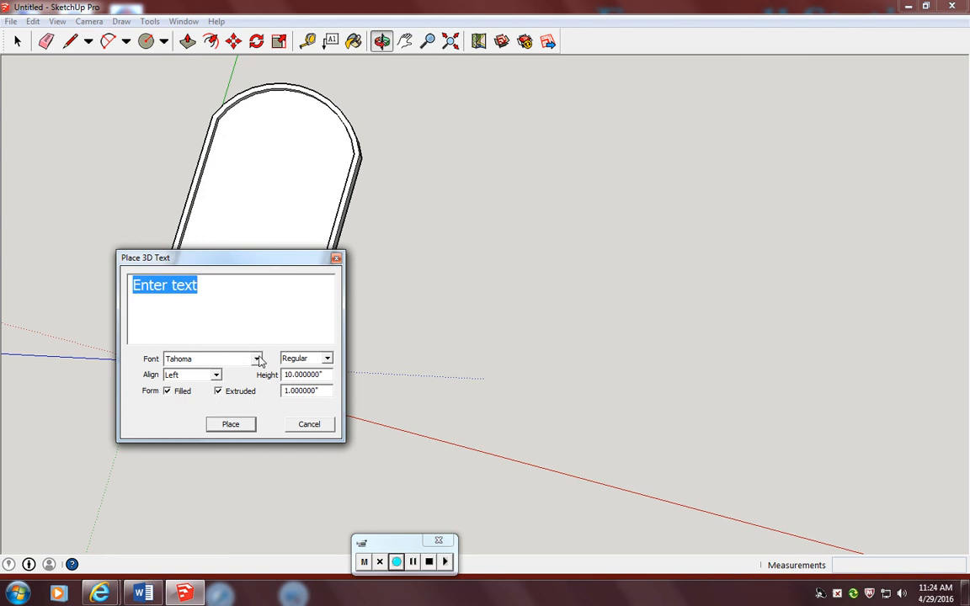
click(257, 360)
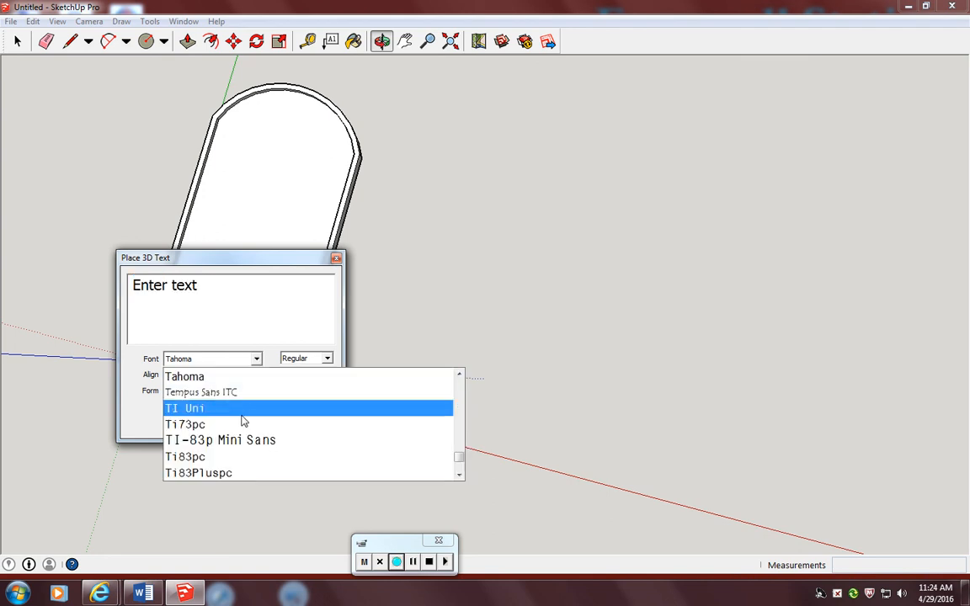
scroll(242, 422, up, 2)
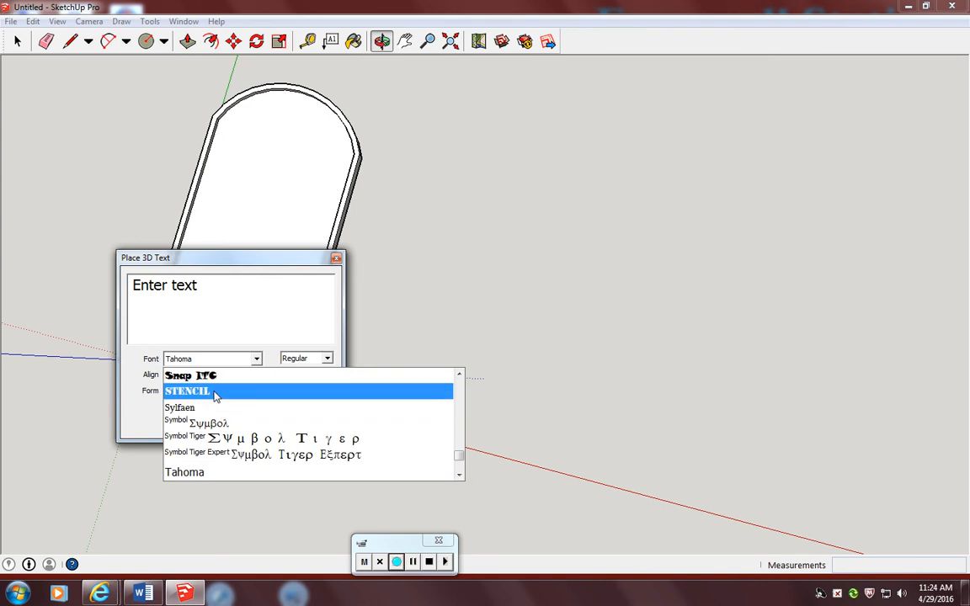
scroll(217, 400, up, 3)
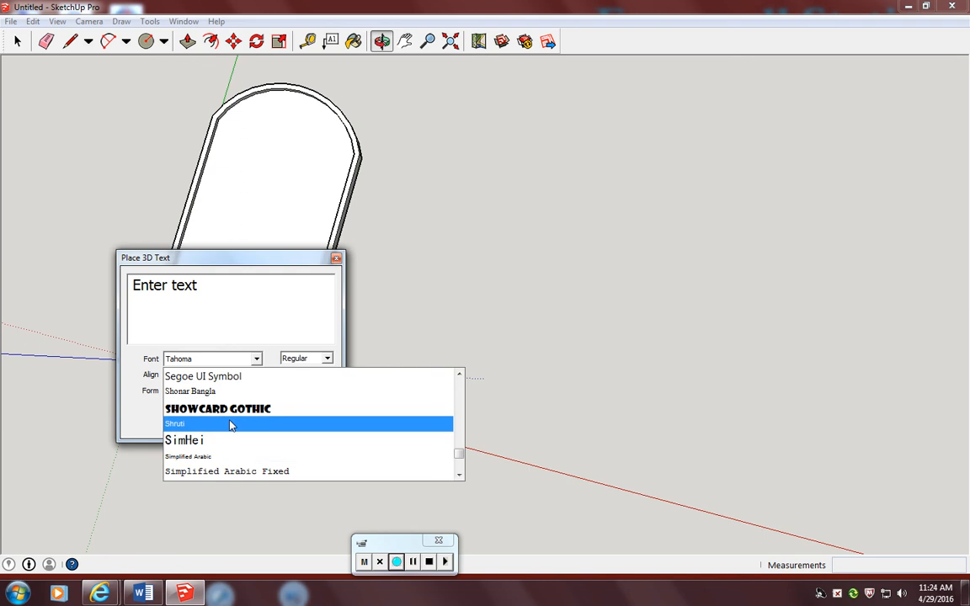
scroll(223, 424, up, 1)
scroll(223, 425, up, 2)
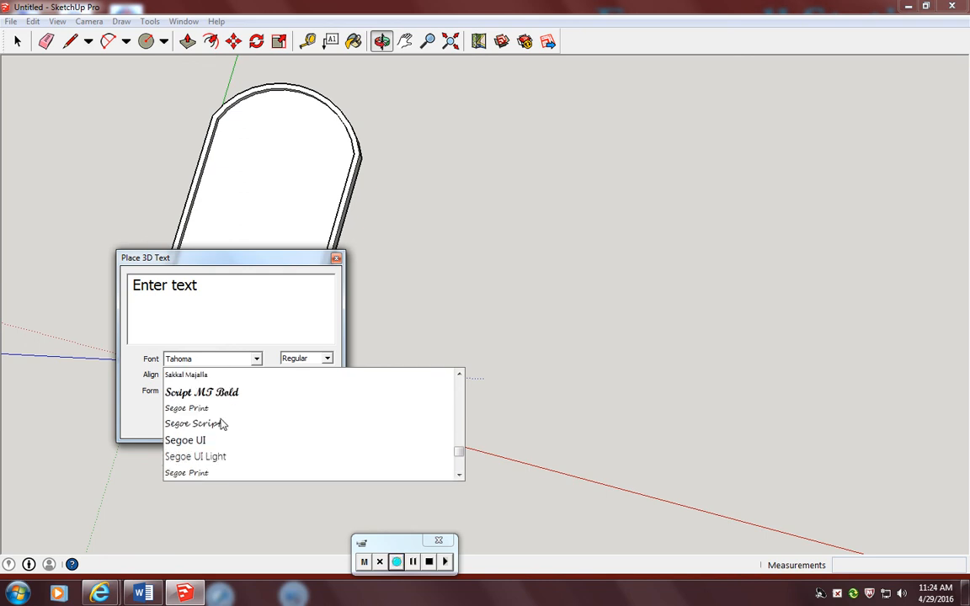
scroll(223, 425, up, 1)
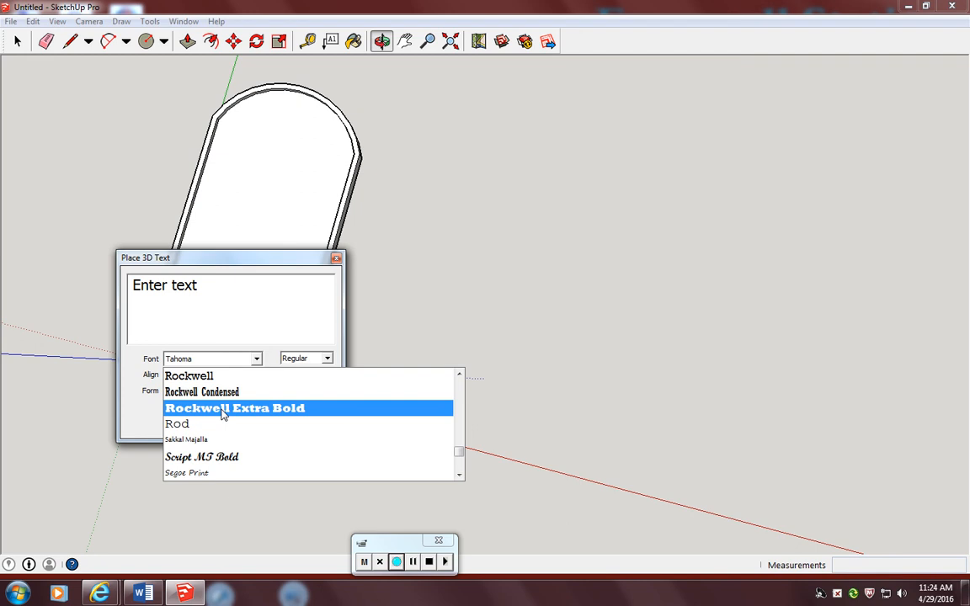
click(223, 408)
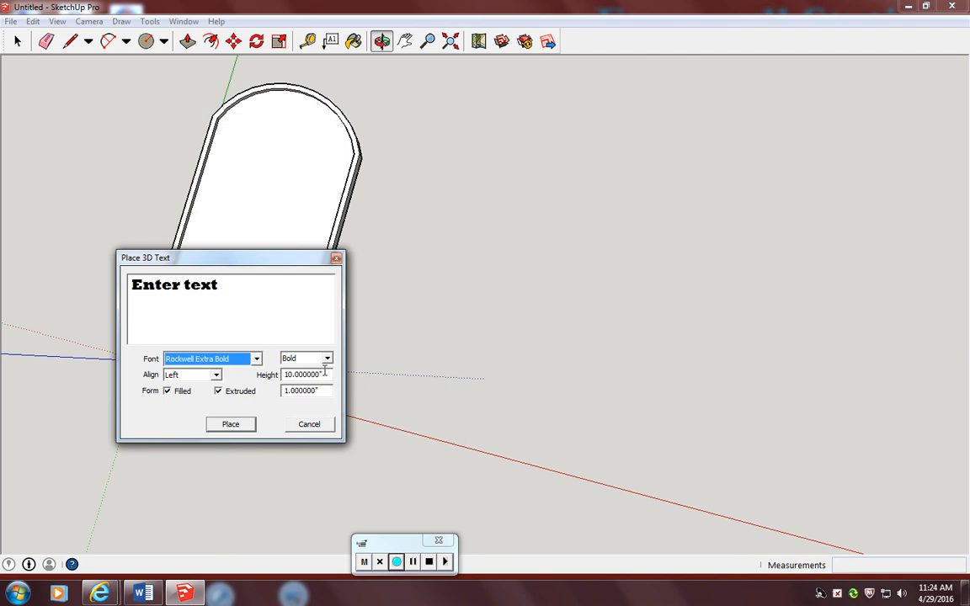
Set the 3D text's height to 0.1 inch and its extrusion depth to 0.1 inch.
double_click(326, 374)
text(.1)
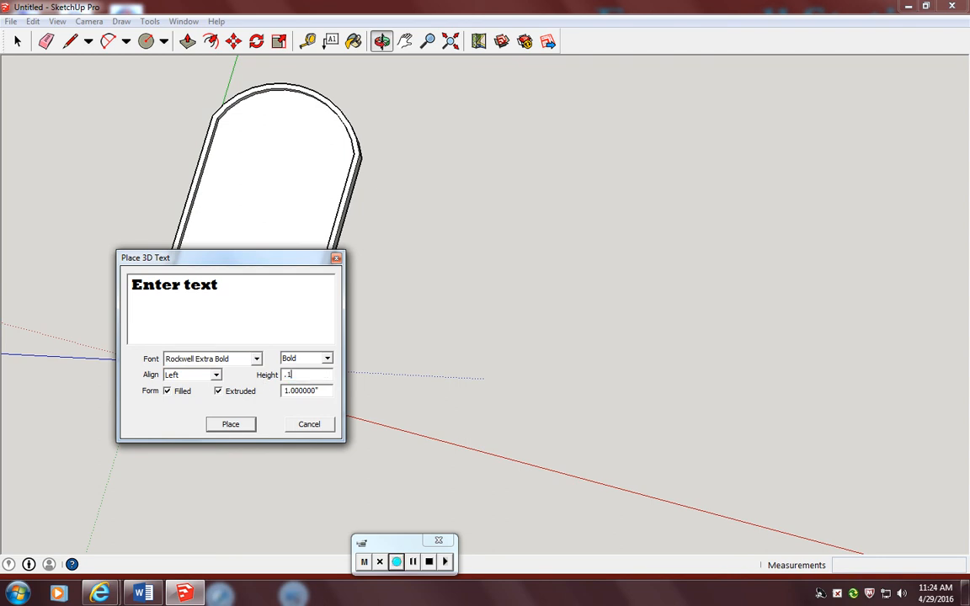
key(Tab)
text(.)
Replace the placeholder with the text "Hall Pass" and place it across the middle of the plate's recessed face.
drag(219, 286, 103, 296)
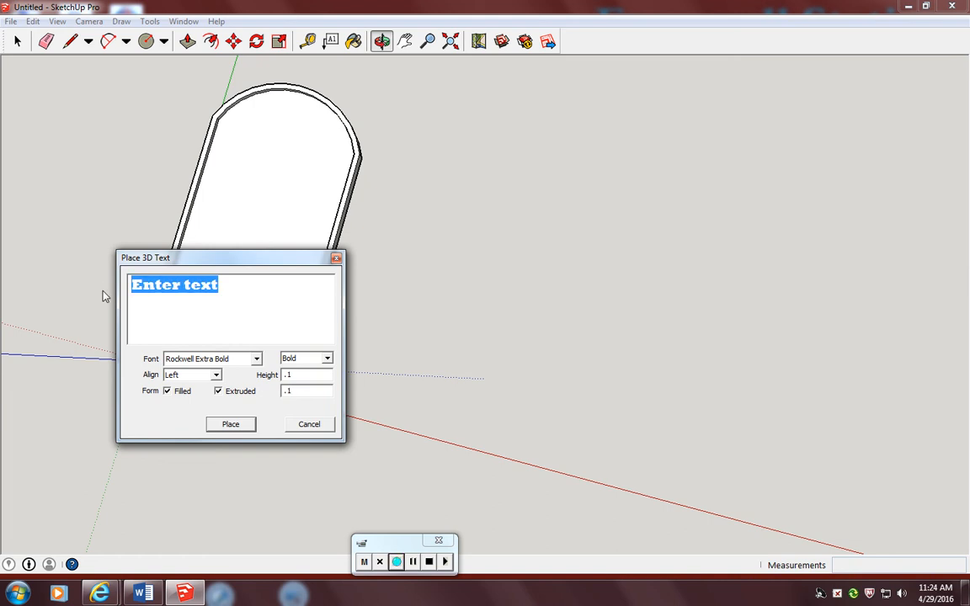
key(BackSpace)
text(Hall)
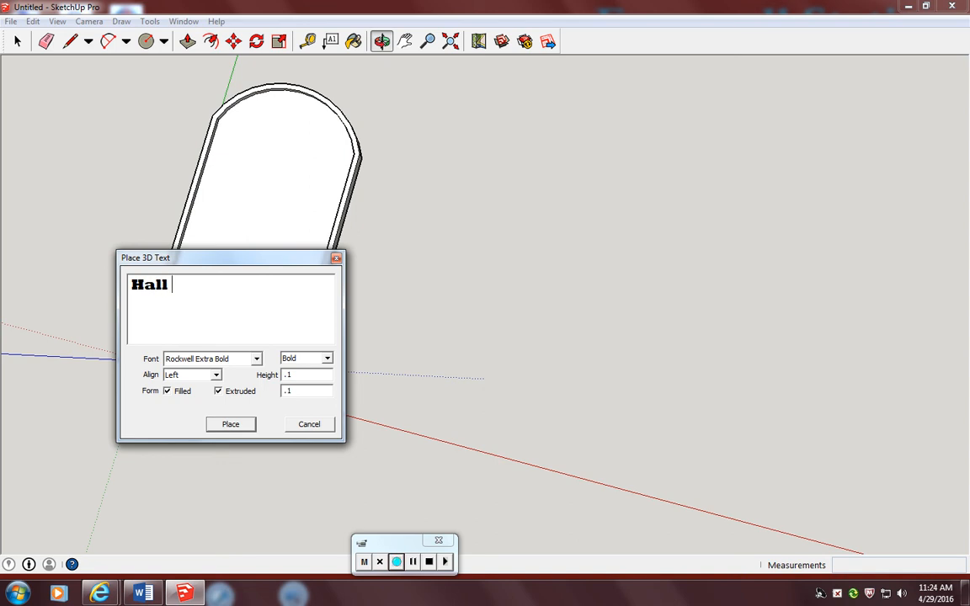
text( Pass)
click(236, 424)
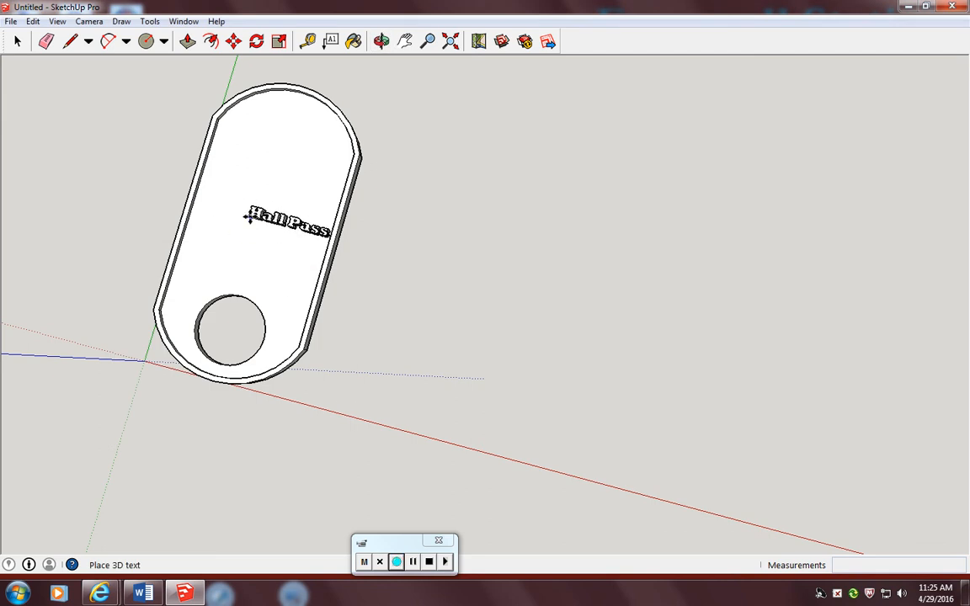
click(243, 227)
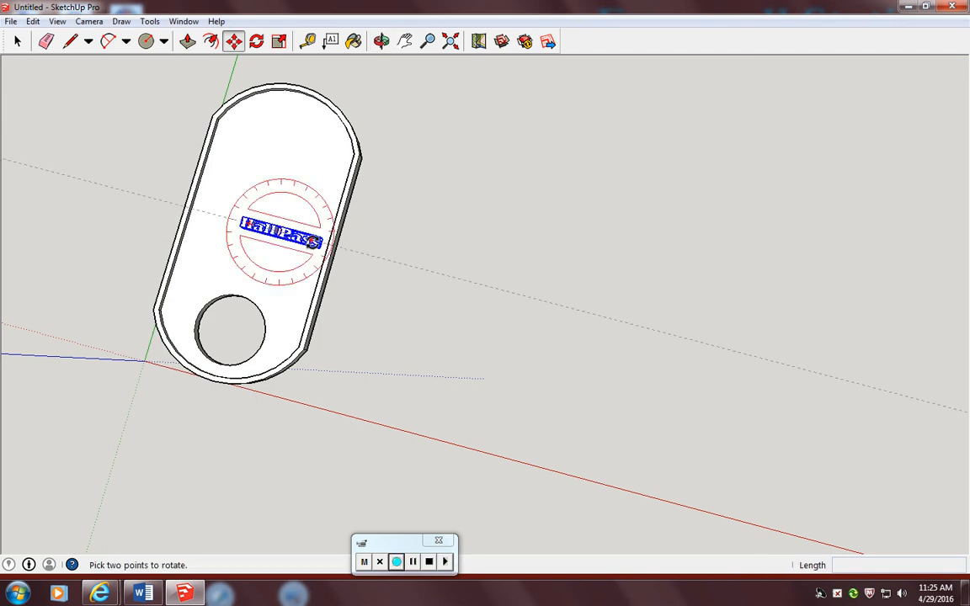
Try rotating the "Hall Pass" text by 90 degrees, and undo both the rotation and the text placement.
click(314, 241)
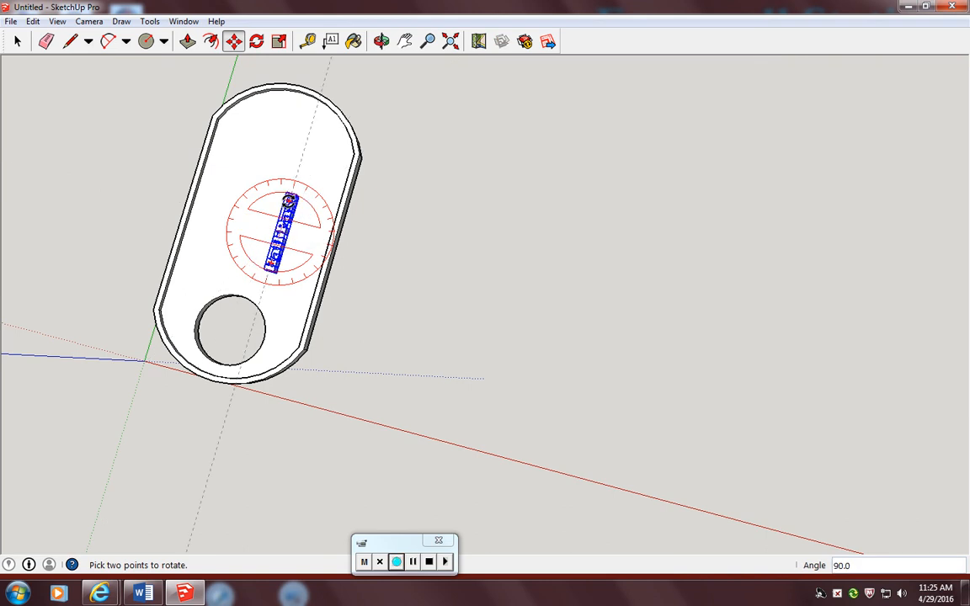
click(328, 282)
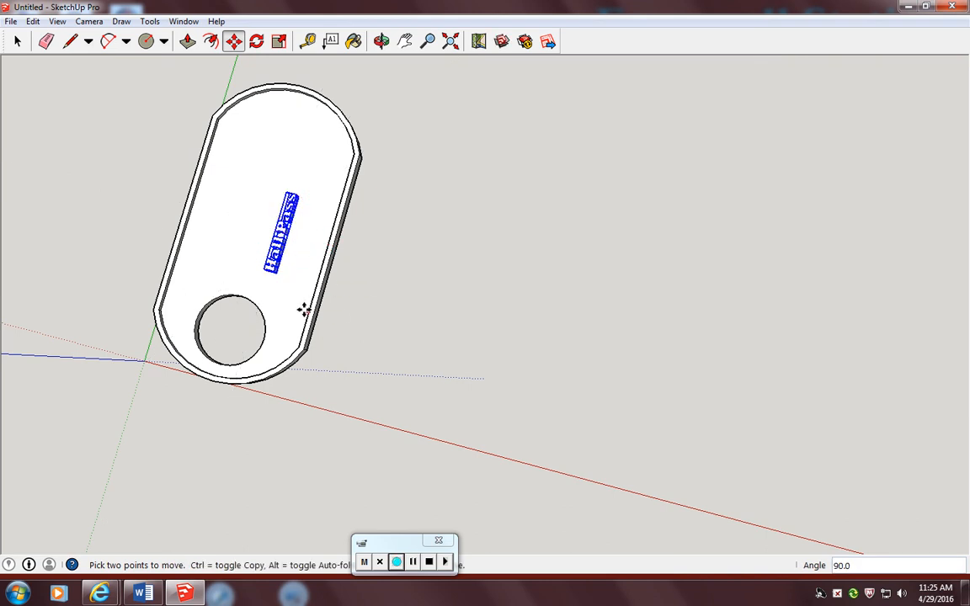
key(ctrl+z)
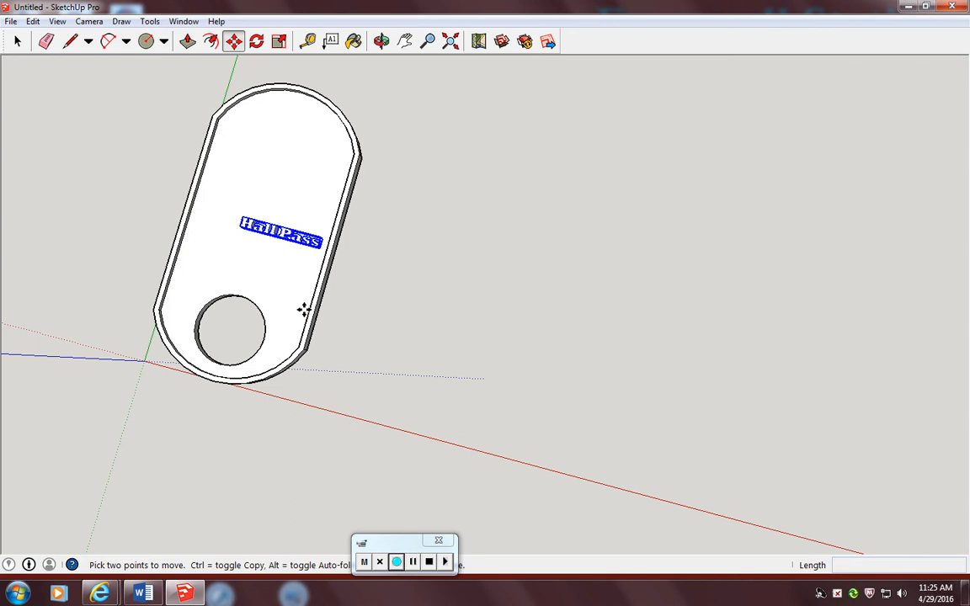
key(ctrl+z)
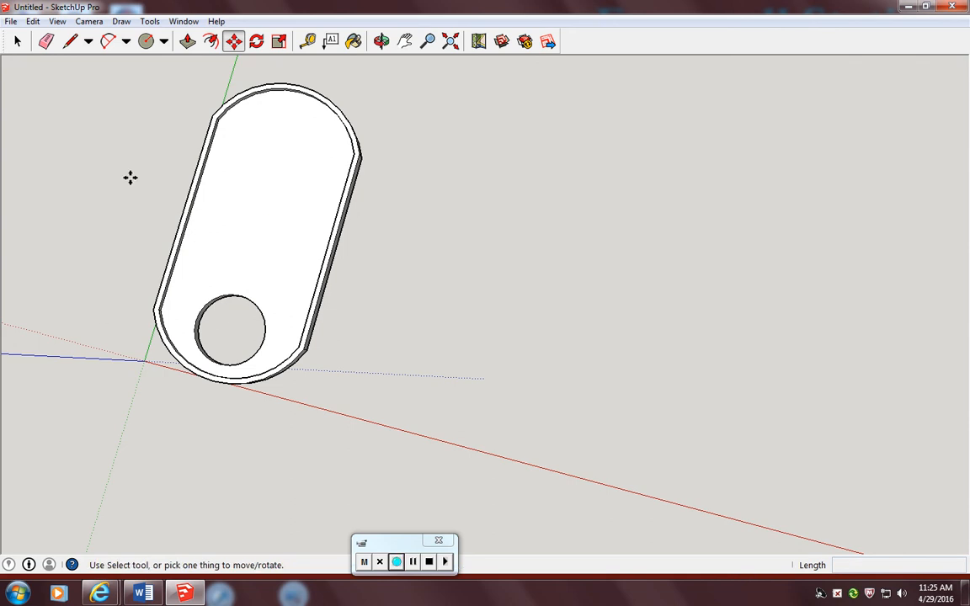
Create a 0.2 inch high 3D text with the default wording "Enter text" and place it on the plate's recessed face.
click(150, 21)
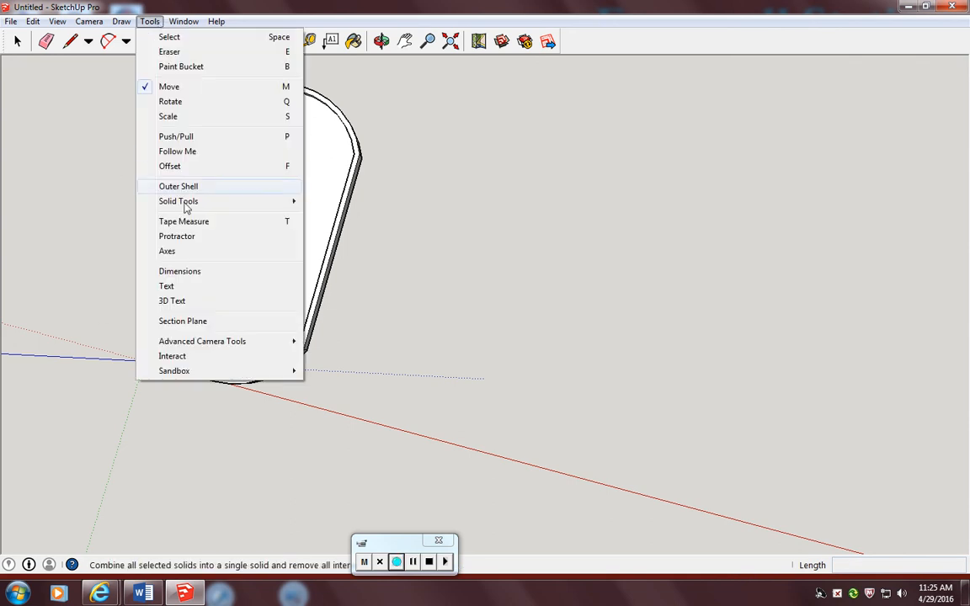
click(173, 300)
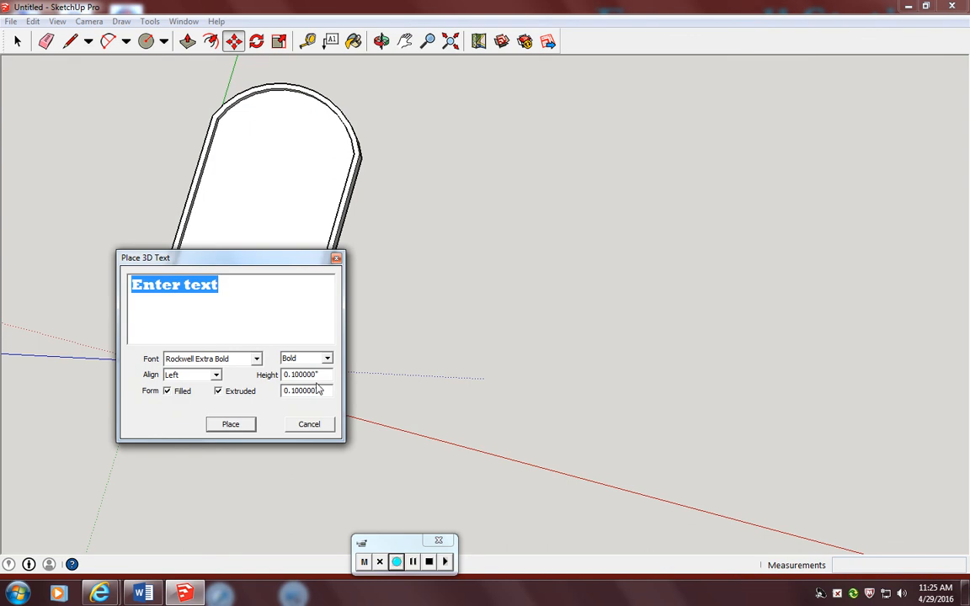
click(324, 375)
text(.2)
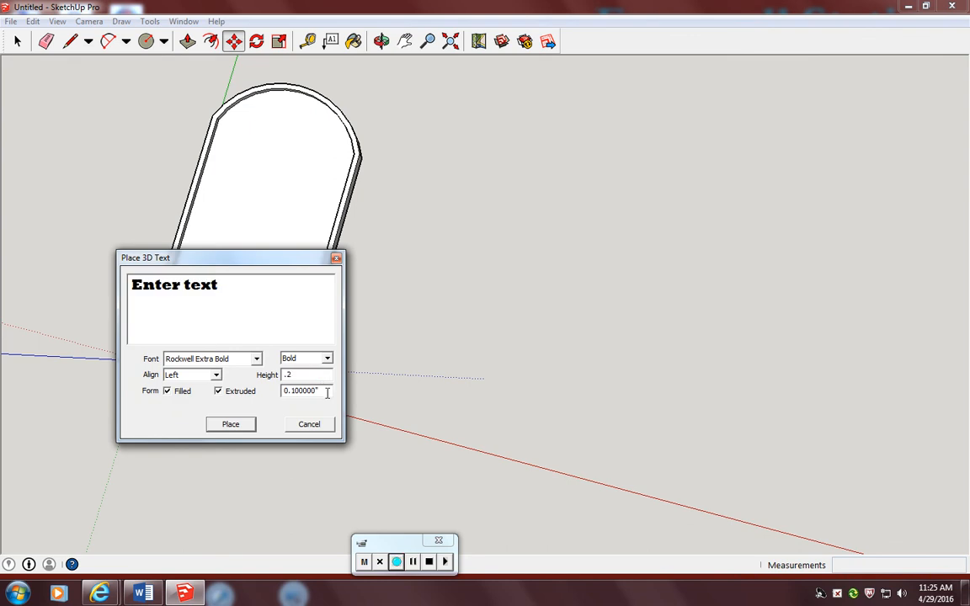
click(323, 390)
click(231, 424)
click(217, 242)
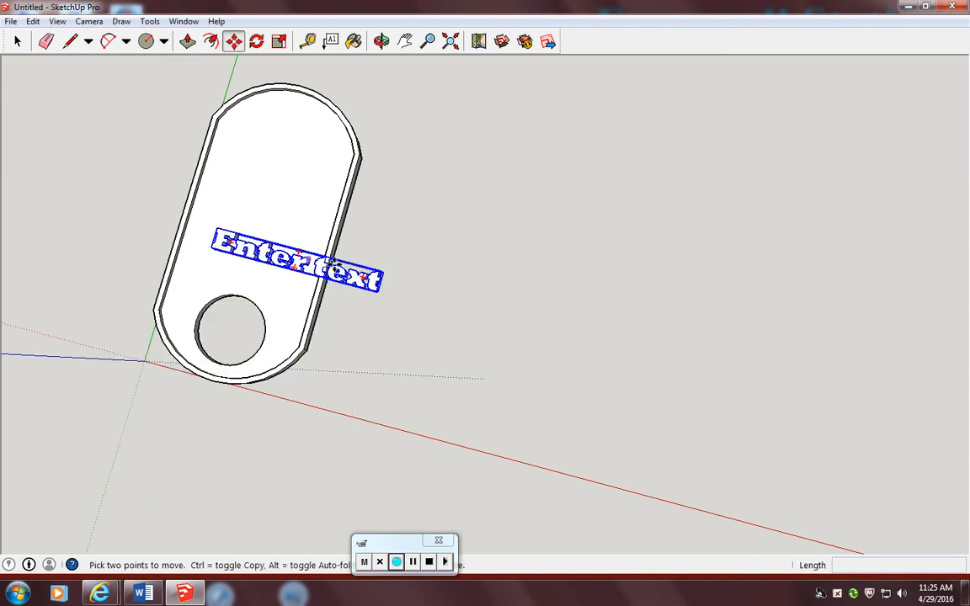
Rotate the "Enter text" lettering by 90 degrees so it runs along the plate's length.
key(q)
click(297, 259)
click(330, 251)
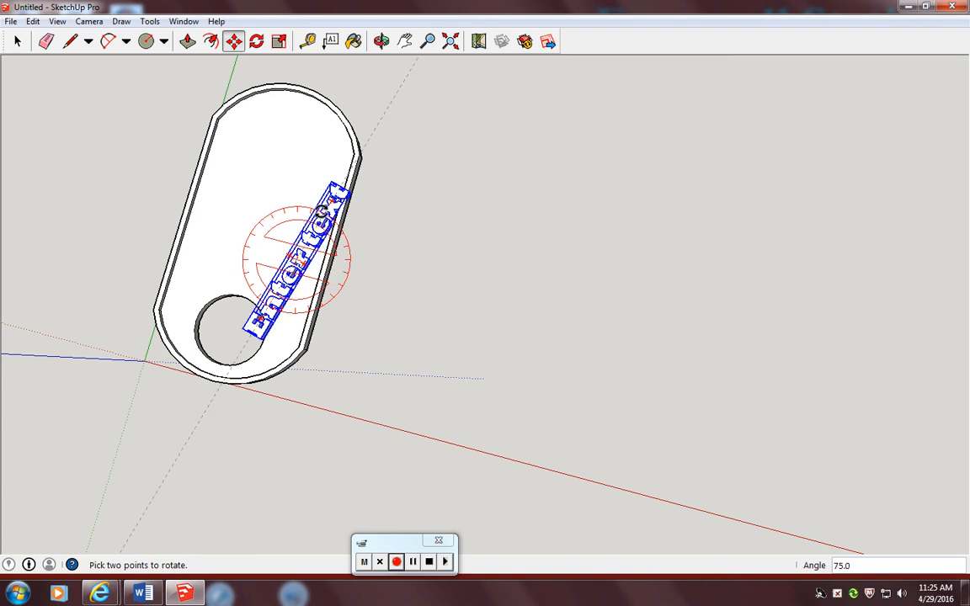
click(284, 189)
Move the lettering about 0.68 inch to center it on the recessed face beyond the round hole.
key(m)
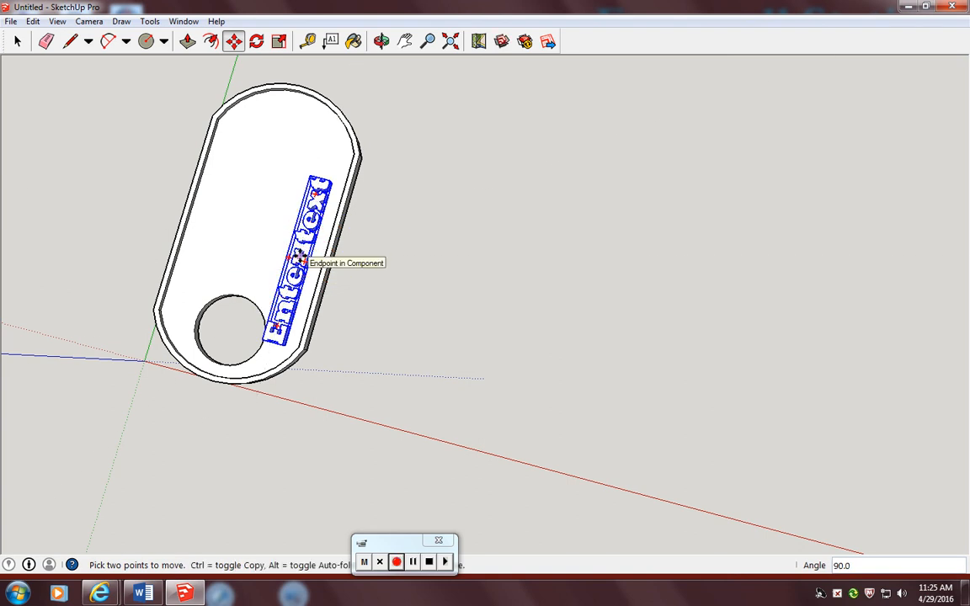
click(299, 257)
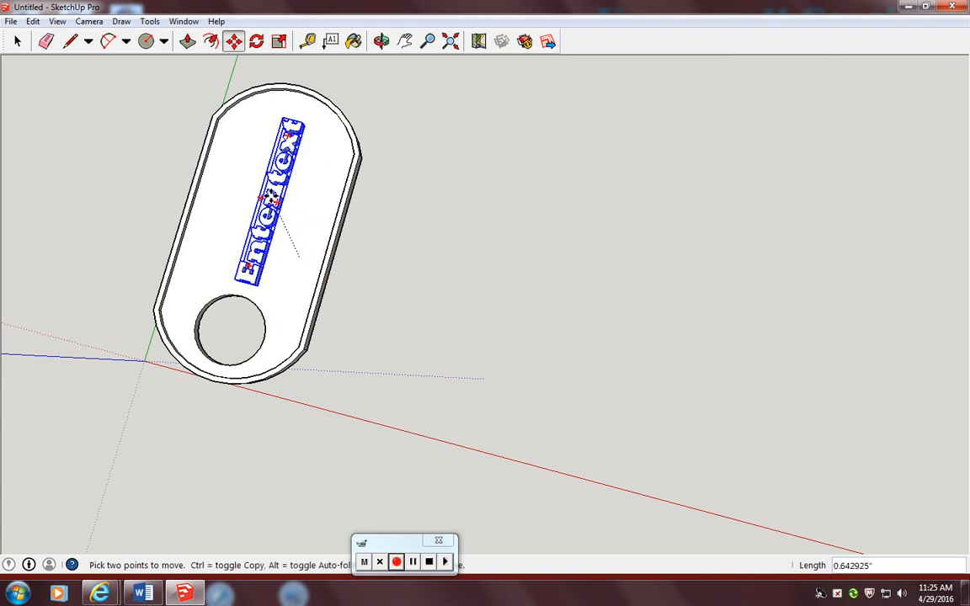
click(268, 196)
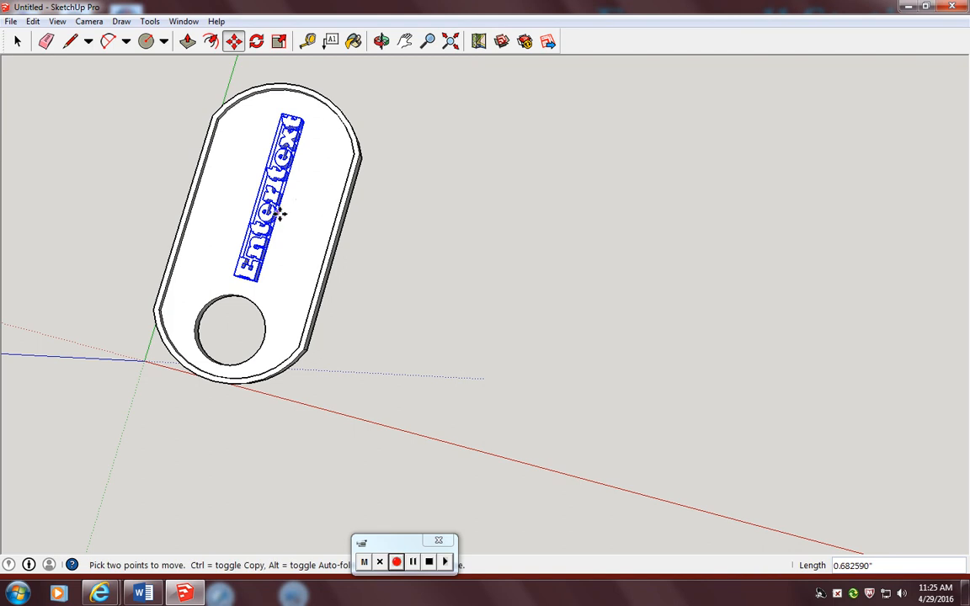
key(q)
key(m)
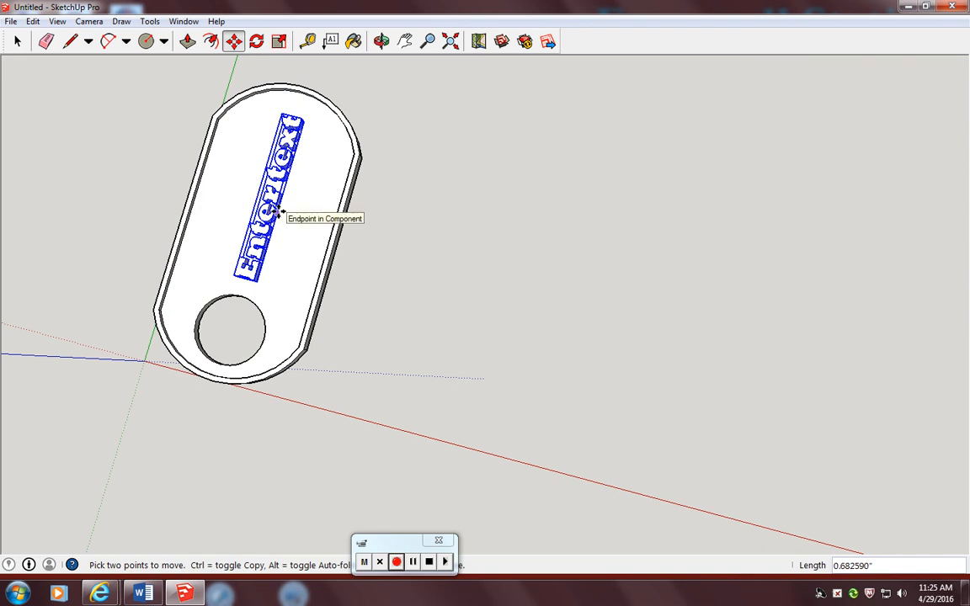
key(q)
key(m)
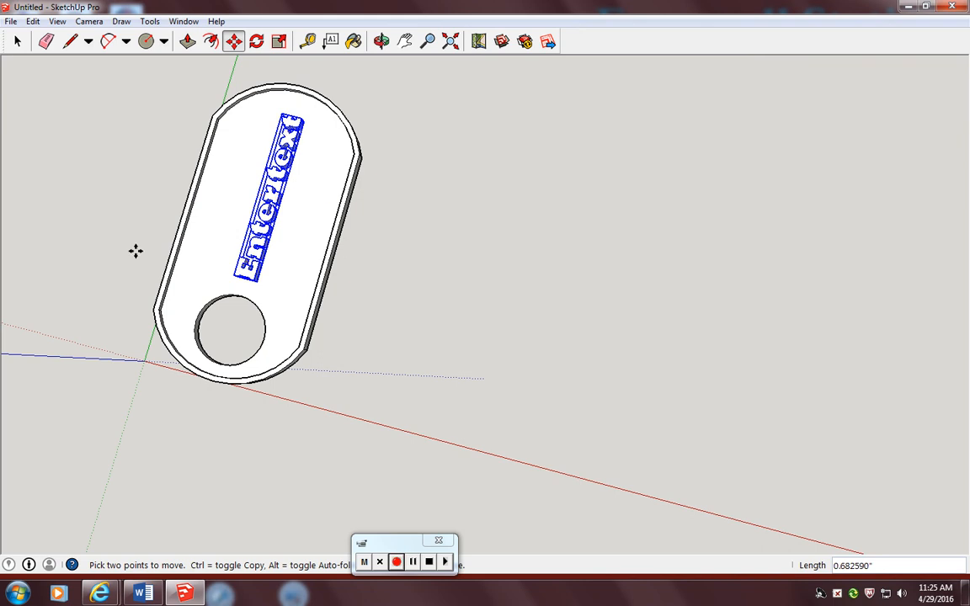
Explode the "Enter text" component into plain geometry and select the plate's recessed face around it.
right_click(282, 169)
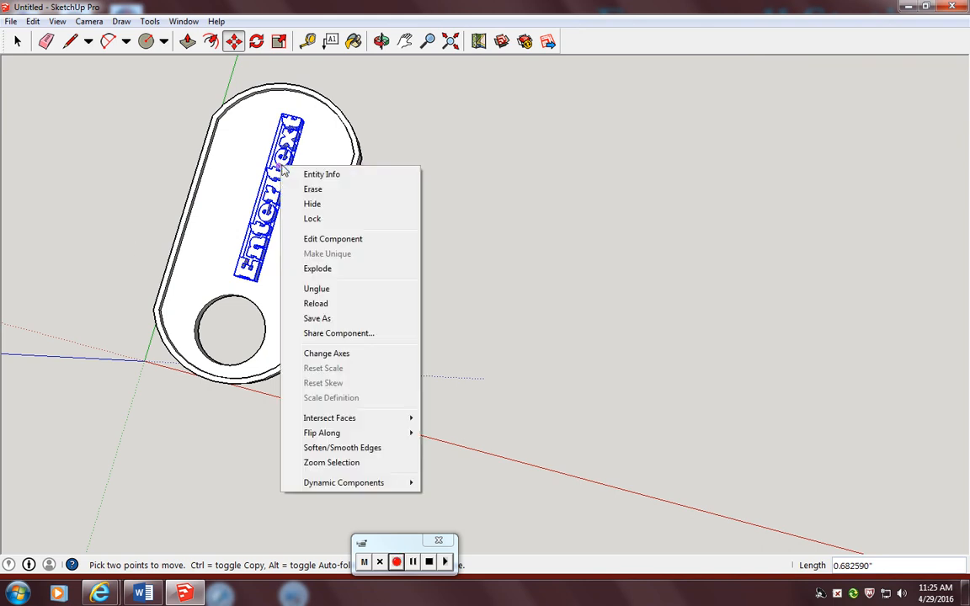
click(318, 269)
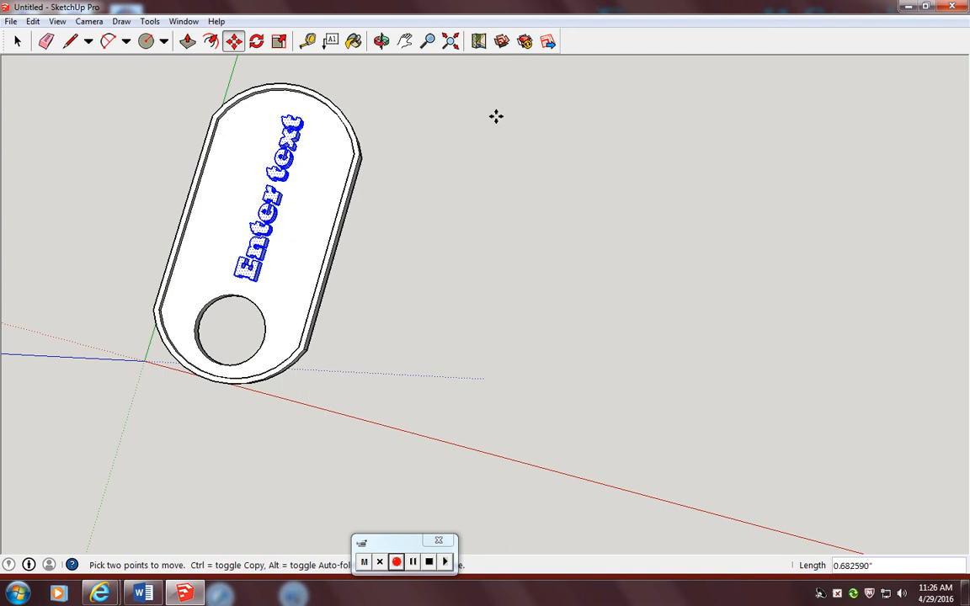
click(18, 41)
click(210, 209)
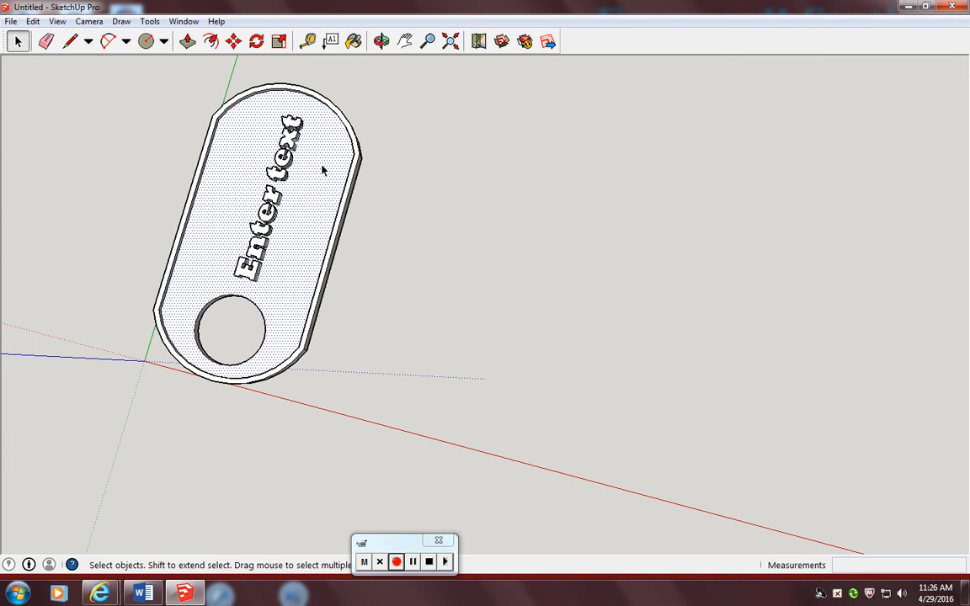
Examine the finished tag's raised lettering, round hole and rim from several angles.
click(382, 41)
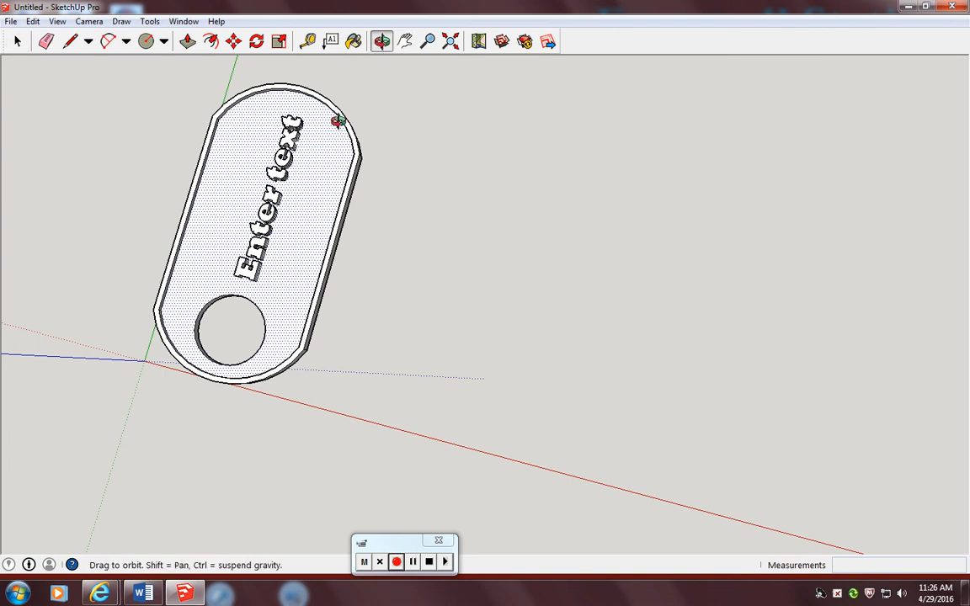
drag(329, 121, 589, 333)
drag(194, 225, 599, 53)
scroll(422, 194, down, 4)
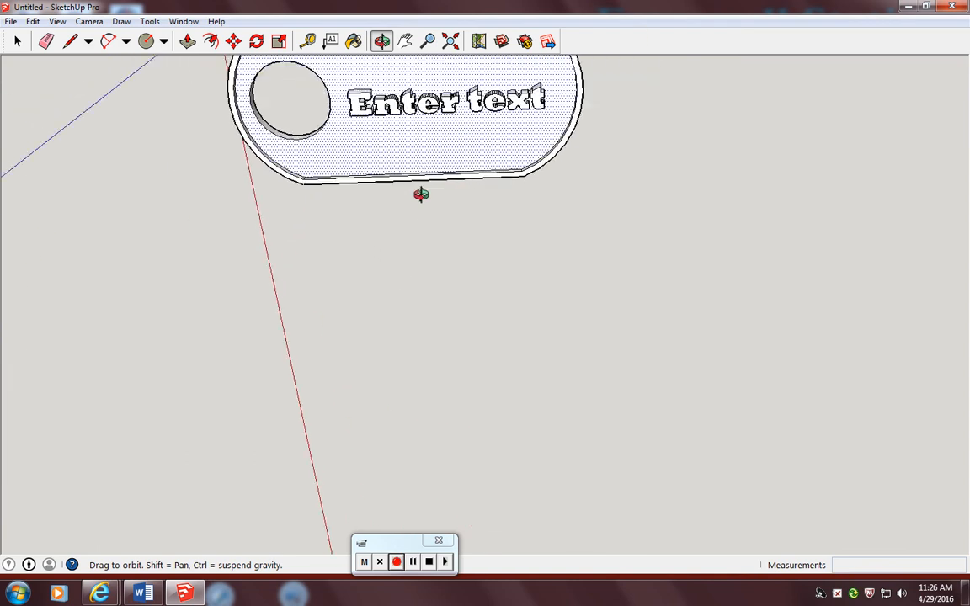
drag(407, 115, 470, 167)
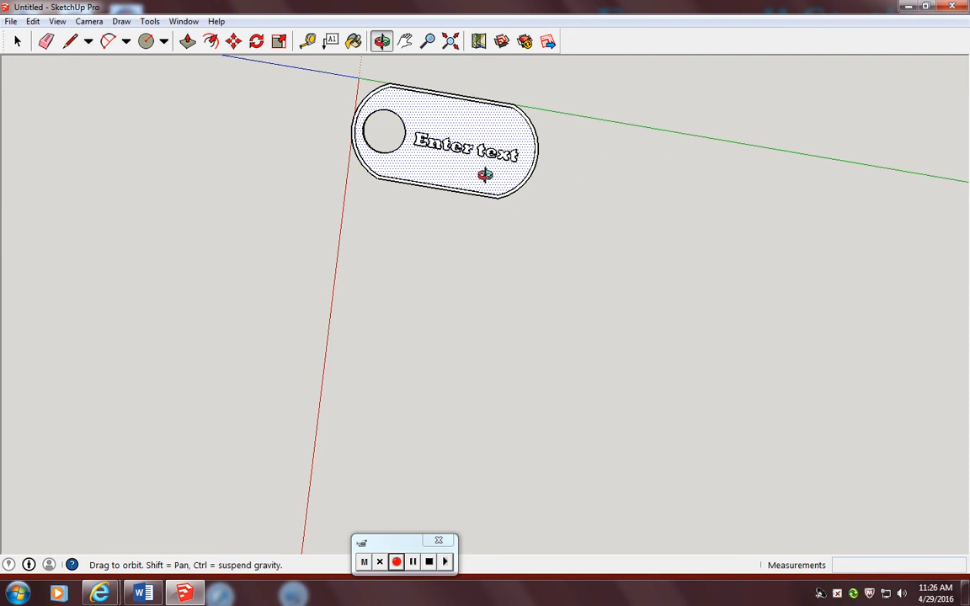
scroll(440, 169, up, 3)
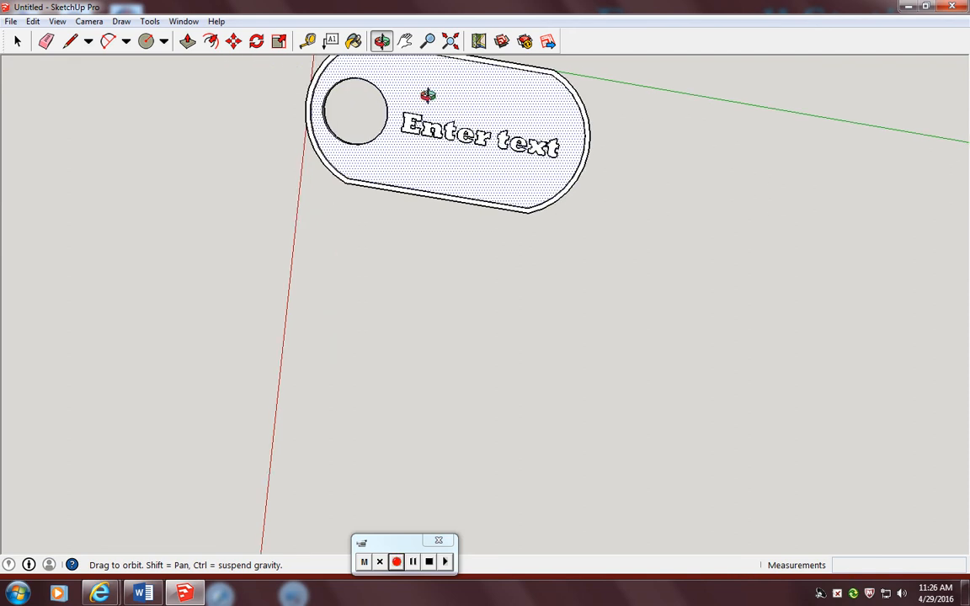
click(406, 40)
drag(444, 156, 446, 305)
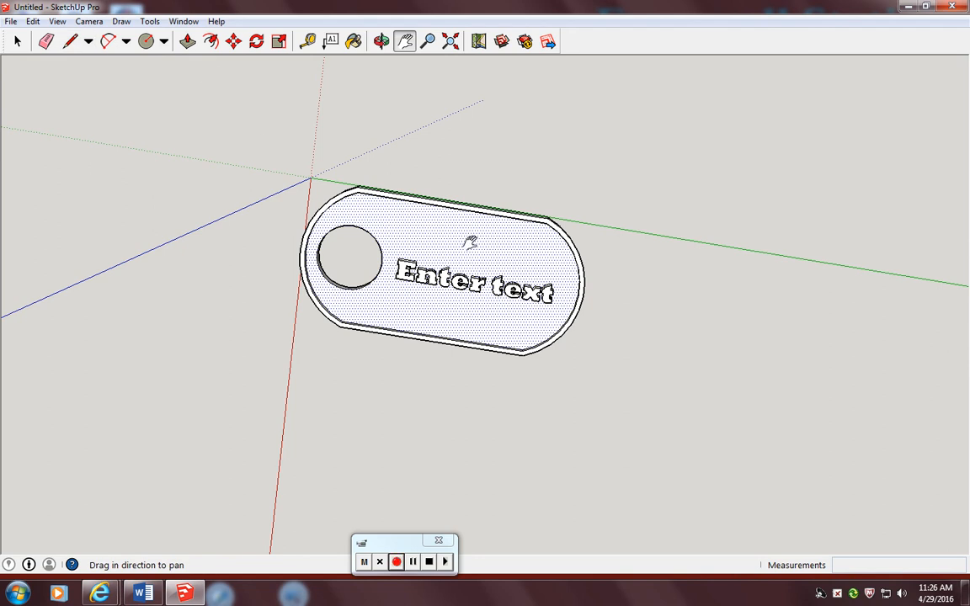
mouse_move(470, 243)
mouse_down()
mouse_move(484, 230)
mouse_move(471, 239)
mouse_up()
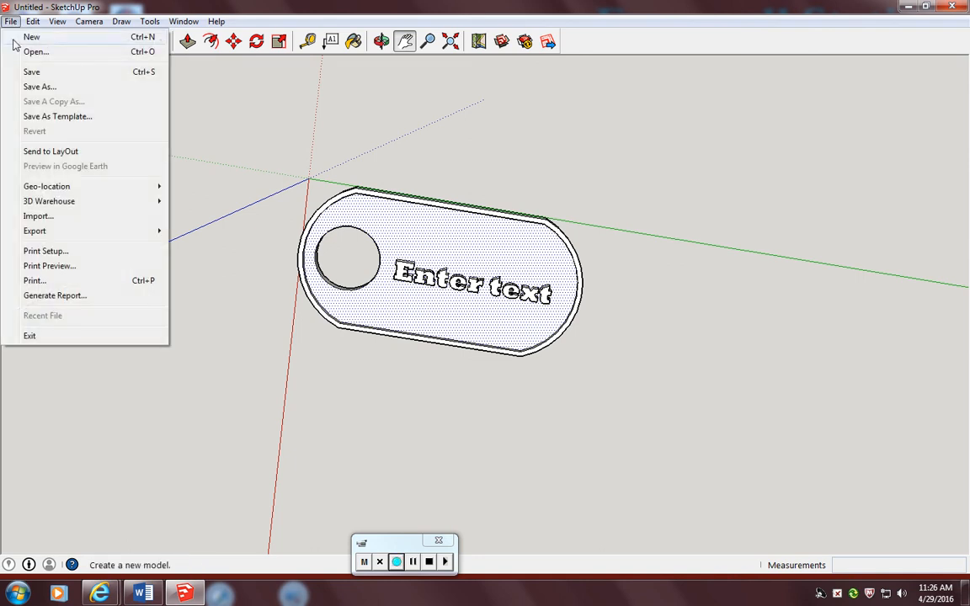
mouse_move(48, 239)
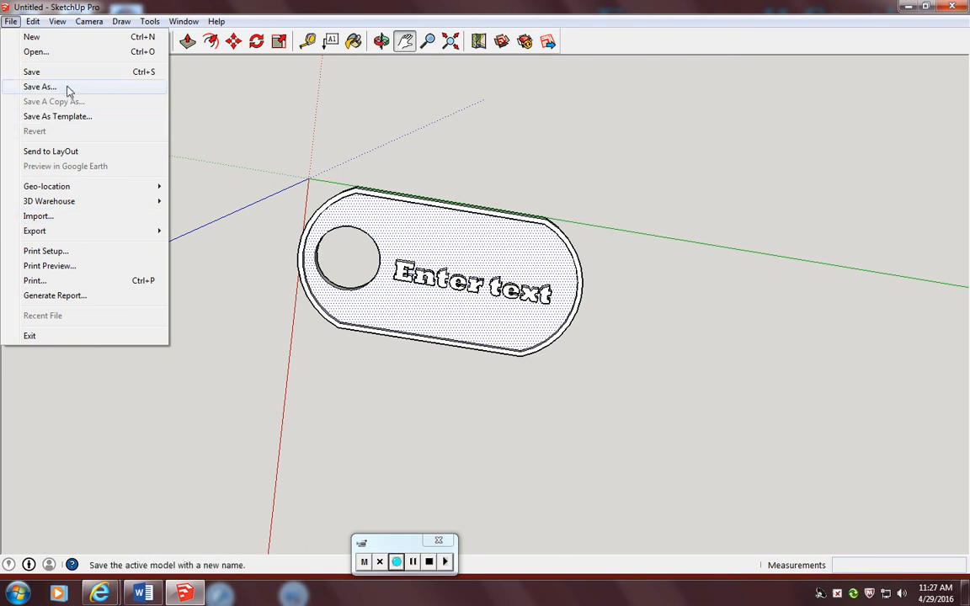
click(67, 87)
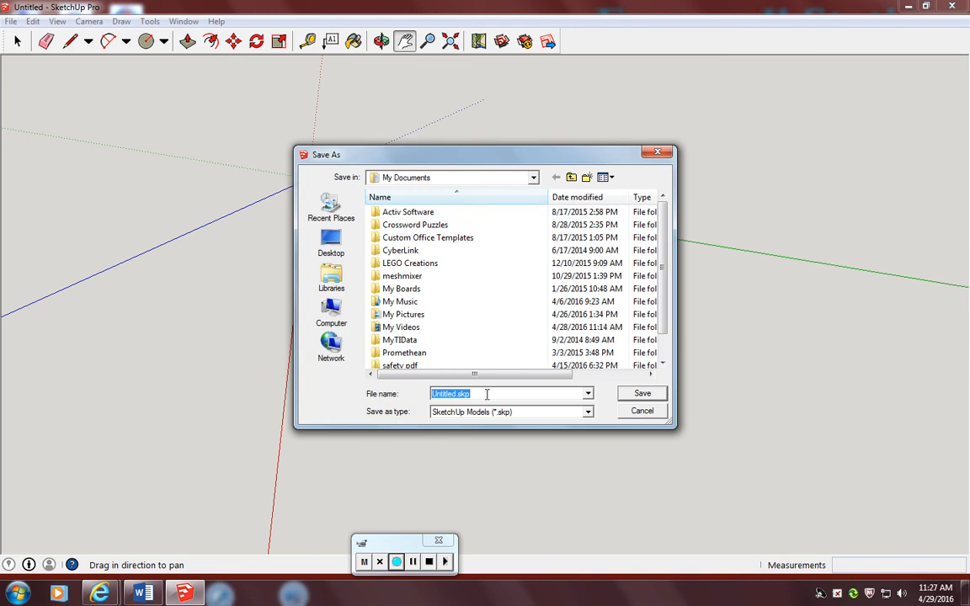
click(493, 394)
click(647, 412)
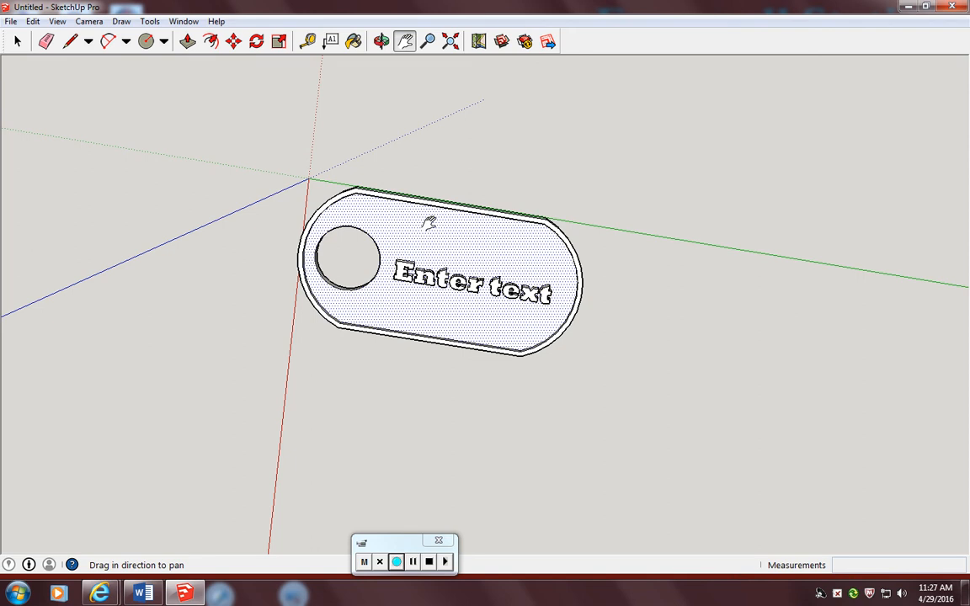
Try to download the SketchUp STL extension from the Extension Warehouse, going as far as the Google account sign-in.
click(524, 41)
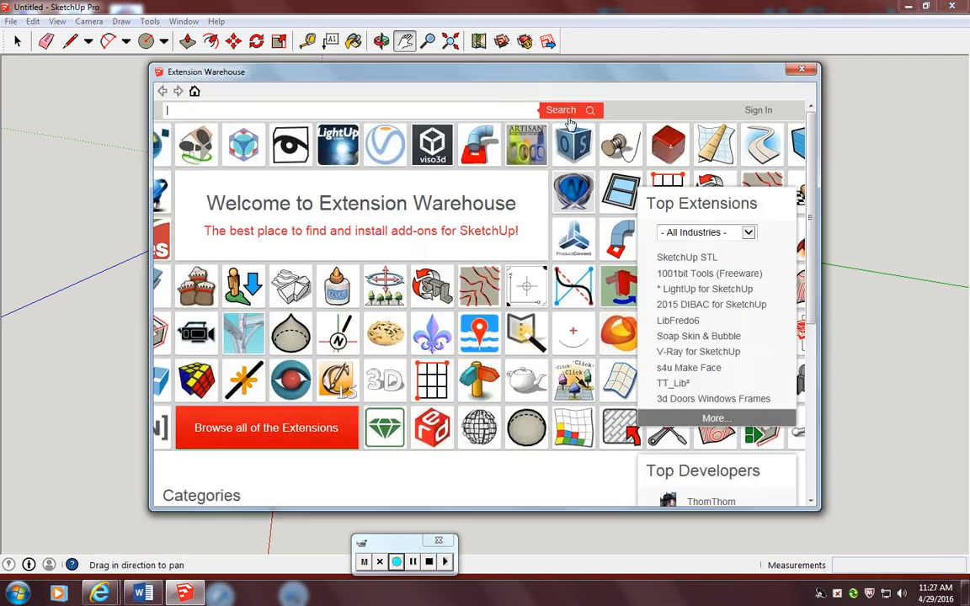
click(694, 263)
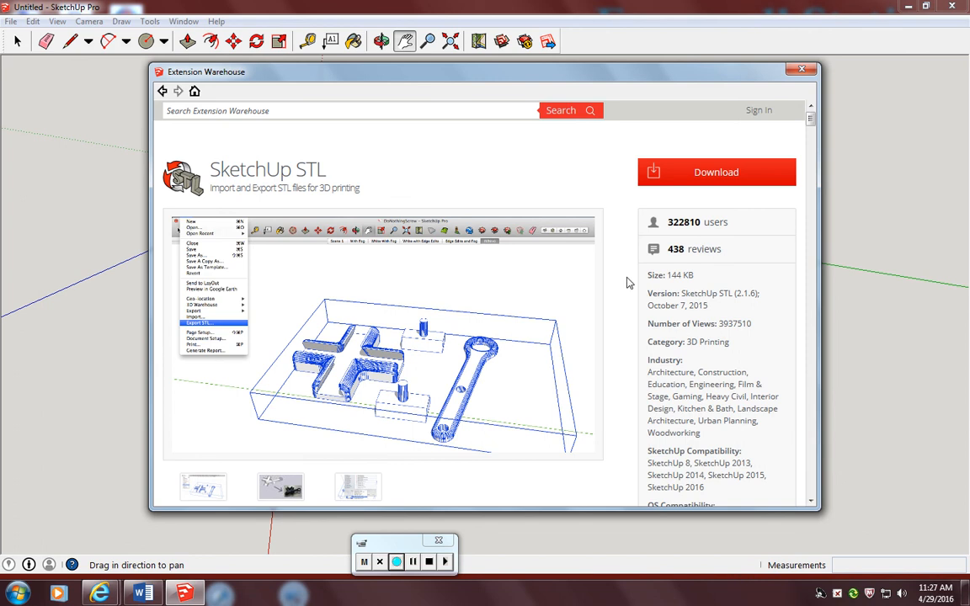
click(697, 174)
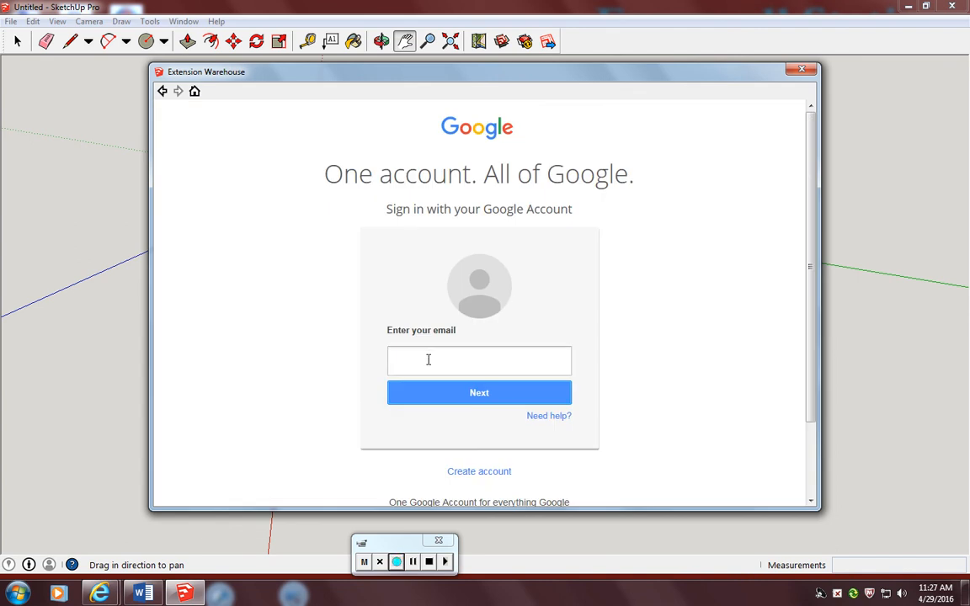
click(428, 360)
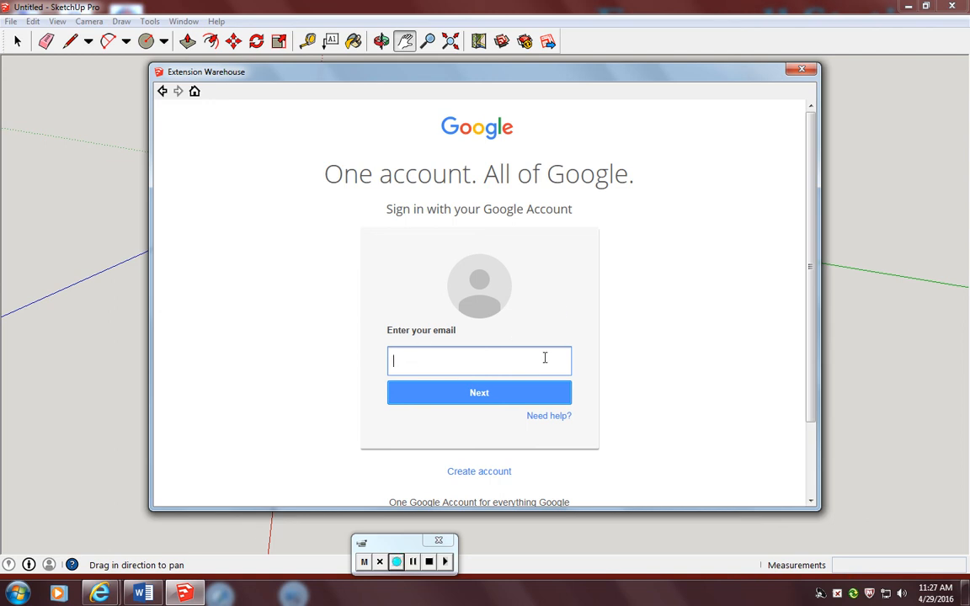
click(405, 349)
click(803, 72)
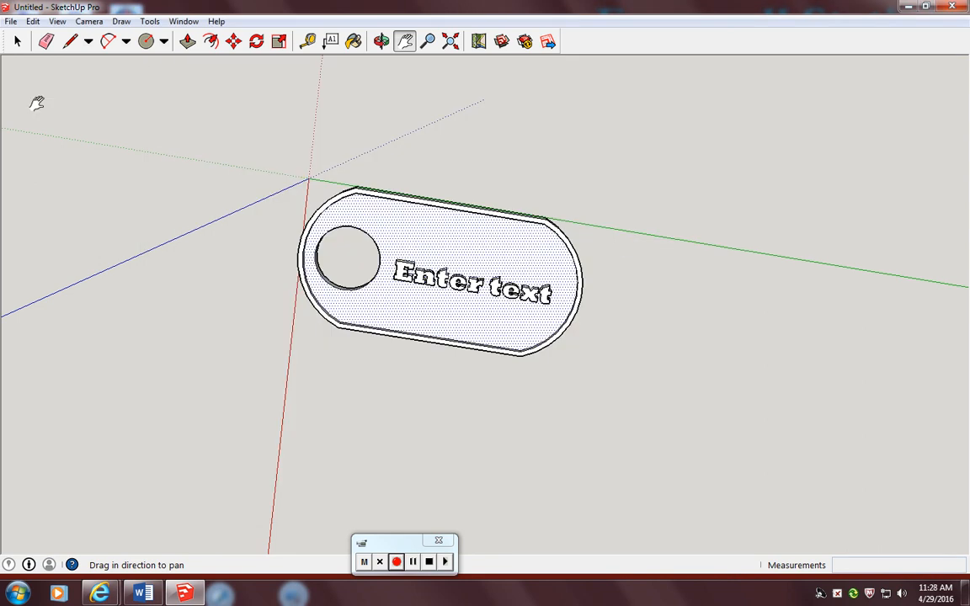
Exit the program without saving the changes to the untitled tag model.
click(11, 22)
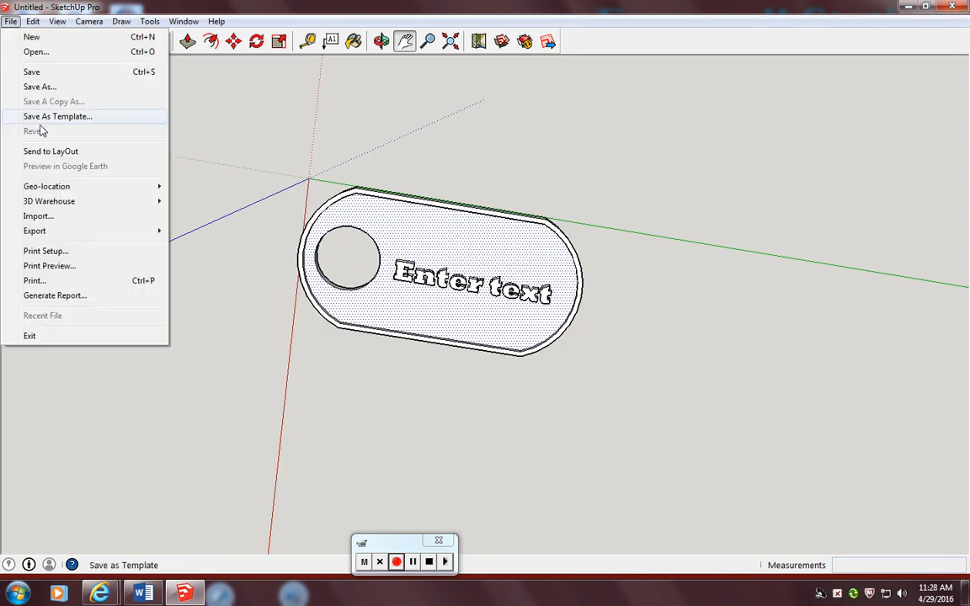
mouse_move(39, 234)
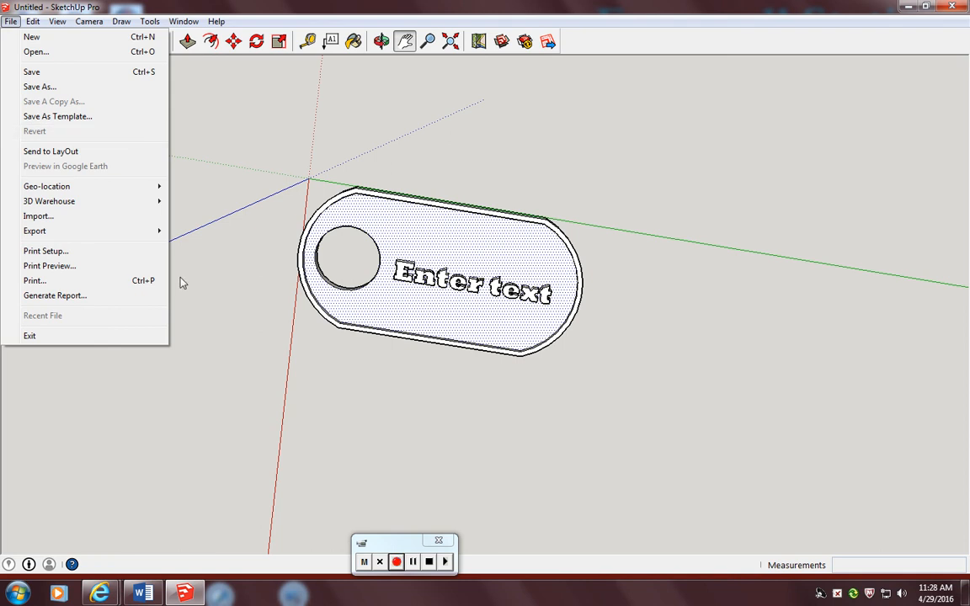
click(96, 336)
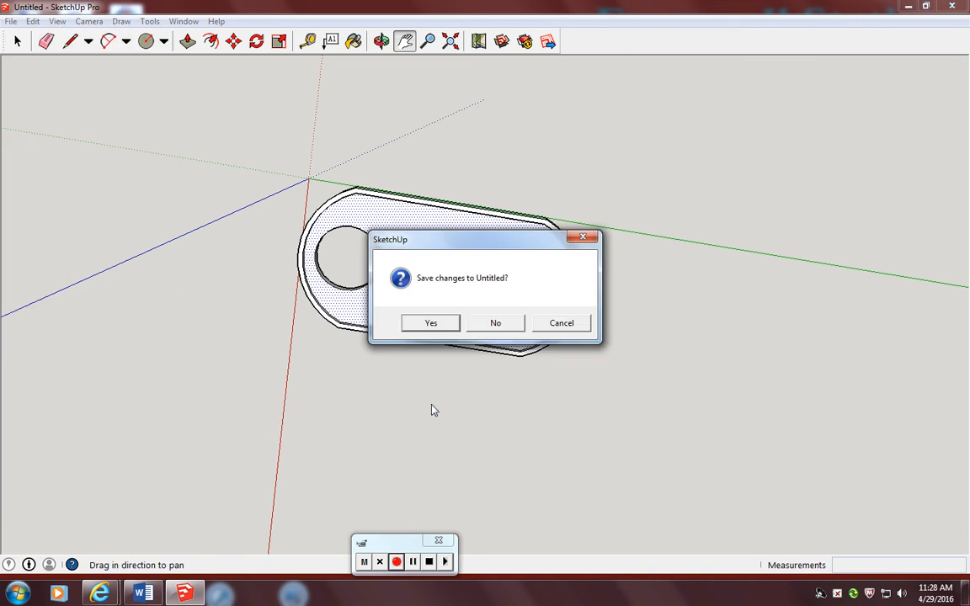
click(505, 326)
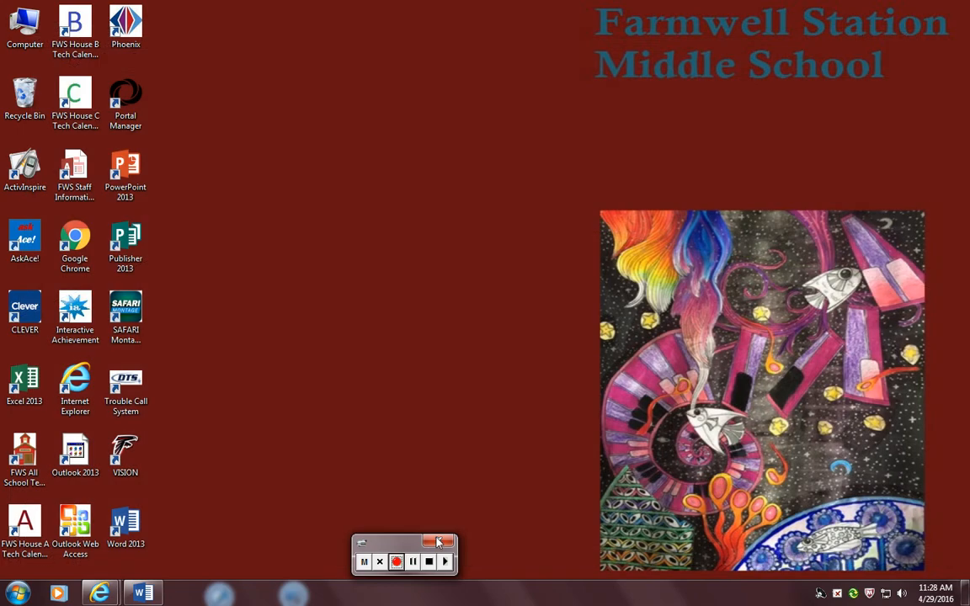